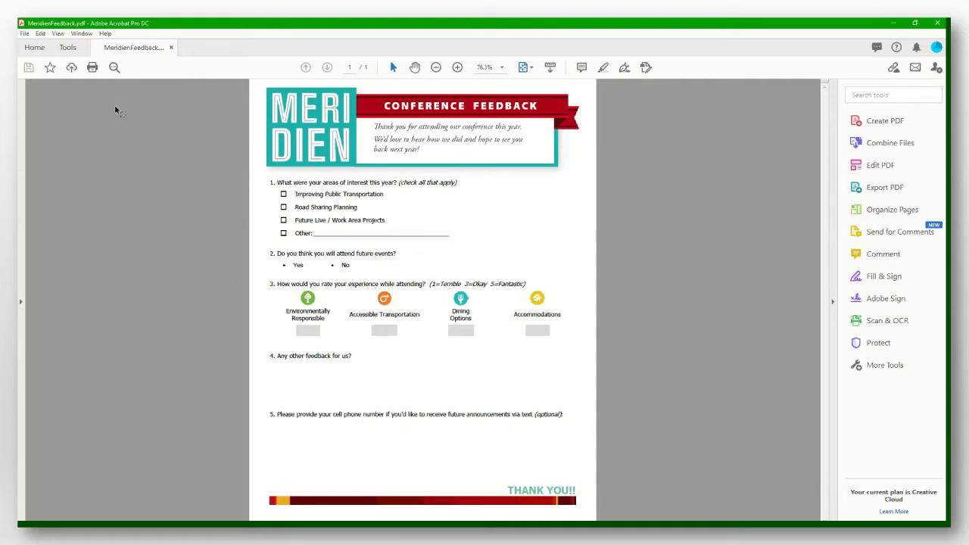
- Switch from the open MeridienFeedback.pdf to the Tools page listing all tool categories
click(63, 49)
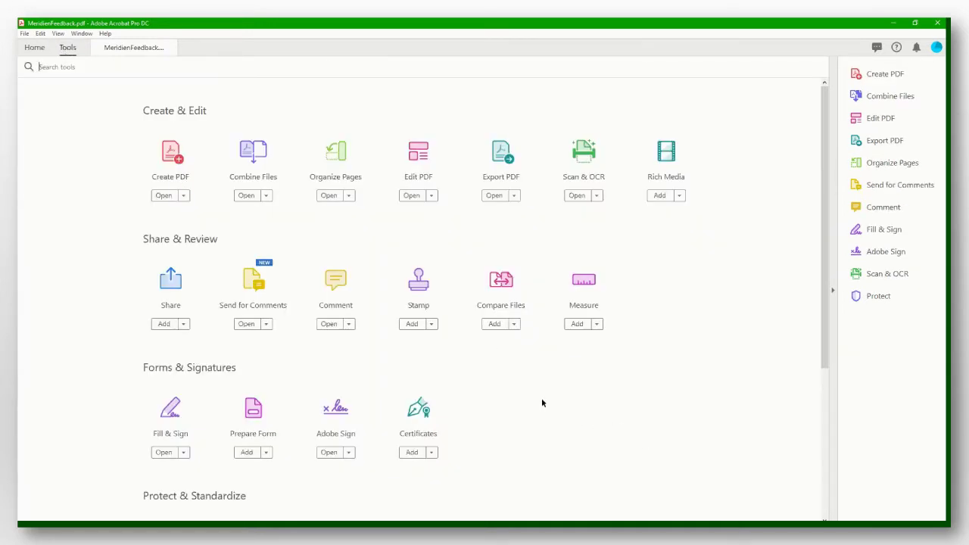
- Run Prepare Form to auto-detect the feedback form's fields, then select the field beside Other
scroll(541, 403, down, 1)
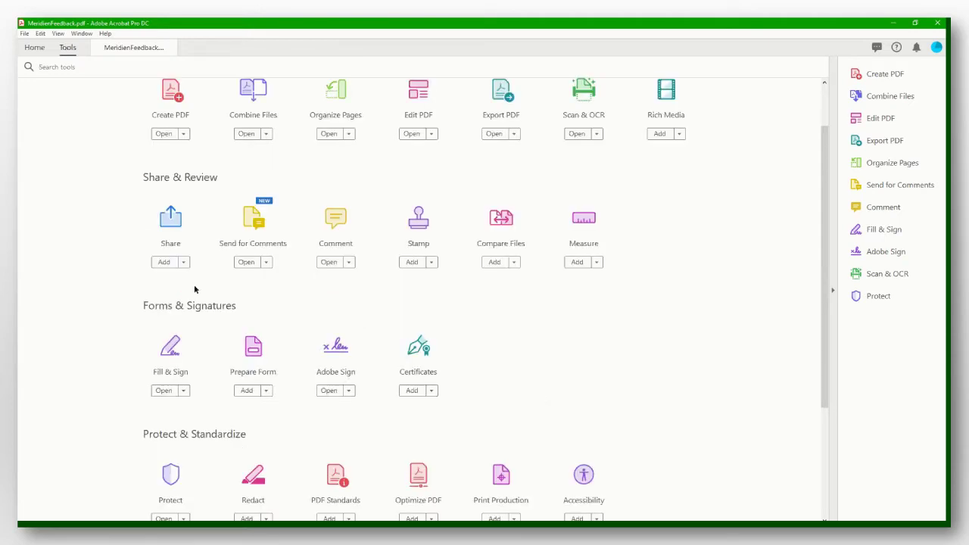
click(255, 350)
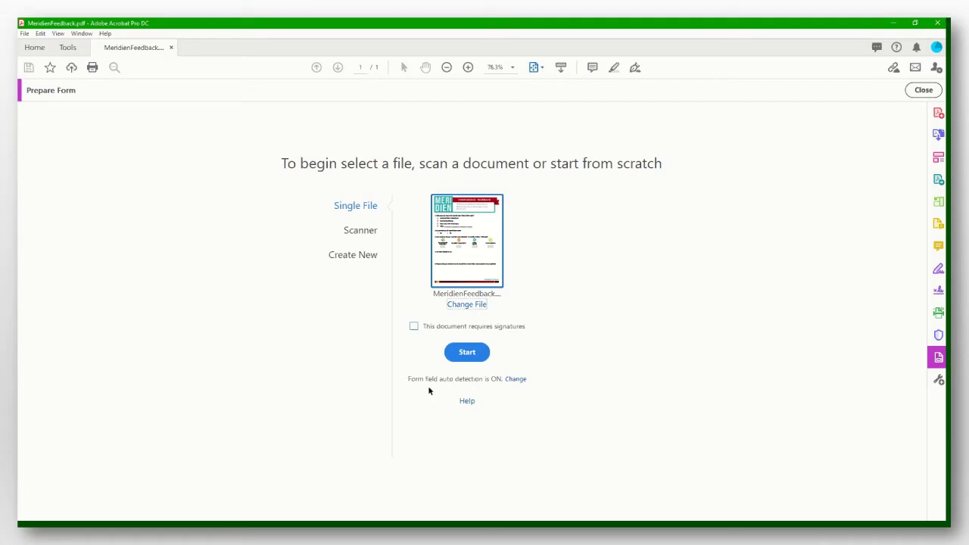
click(479, 357)
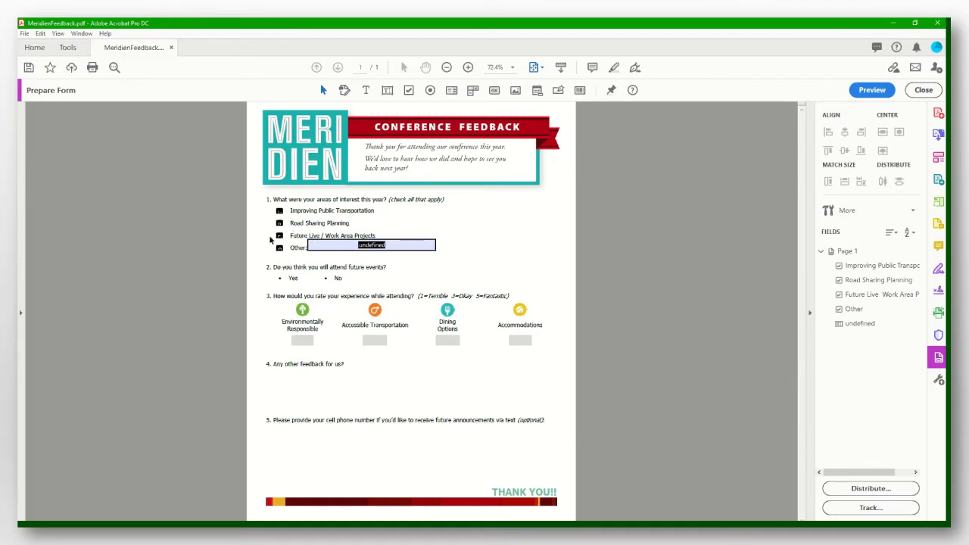
click(404, 247)
click(371, 254)
click(398, 248)
double_click(400, 248)
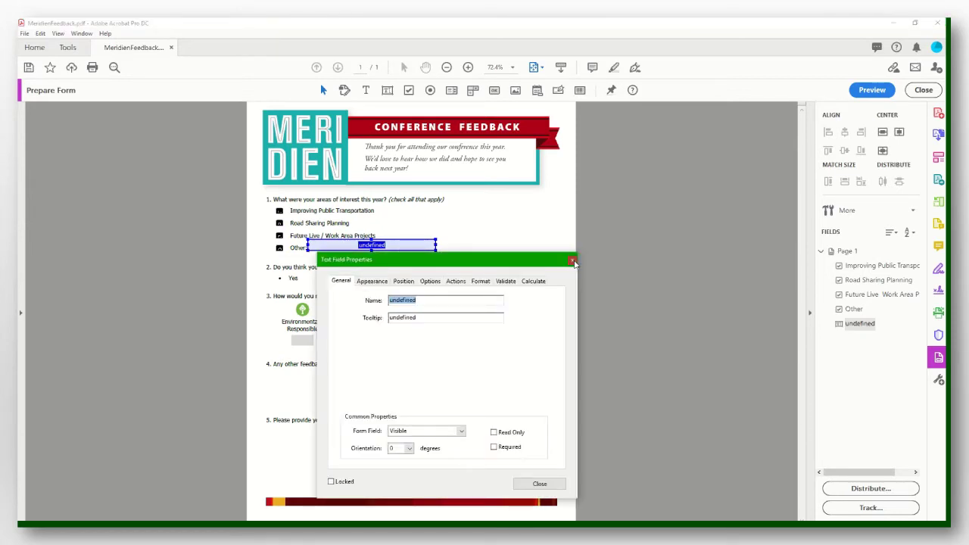
click(572, 261)
right_click(404, 246)
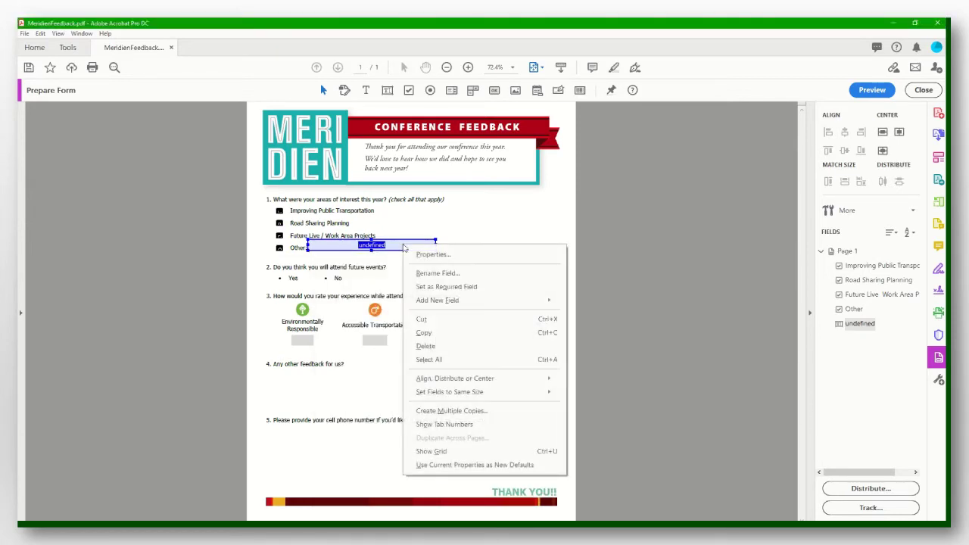
click(445, 255)
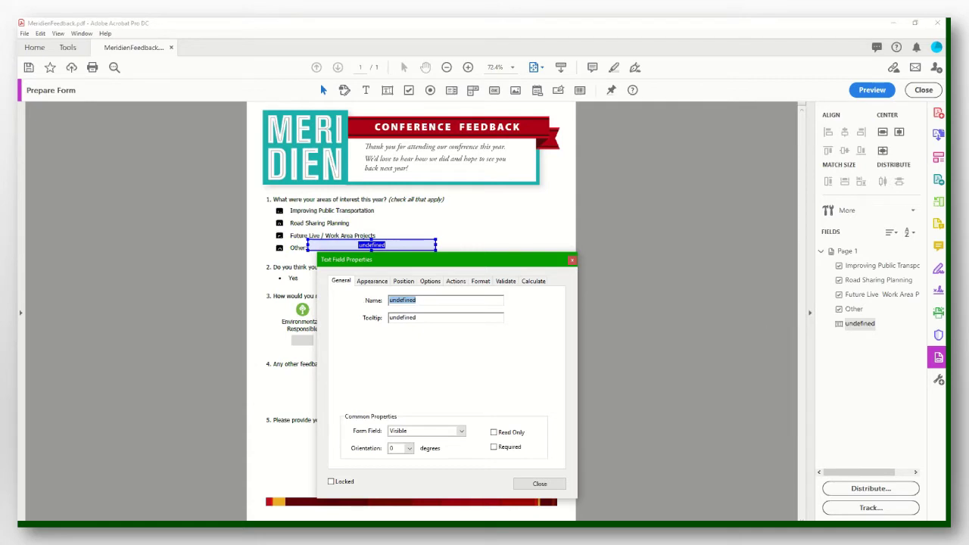
text(Other text)
drag(388, 317, 424, 317)
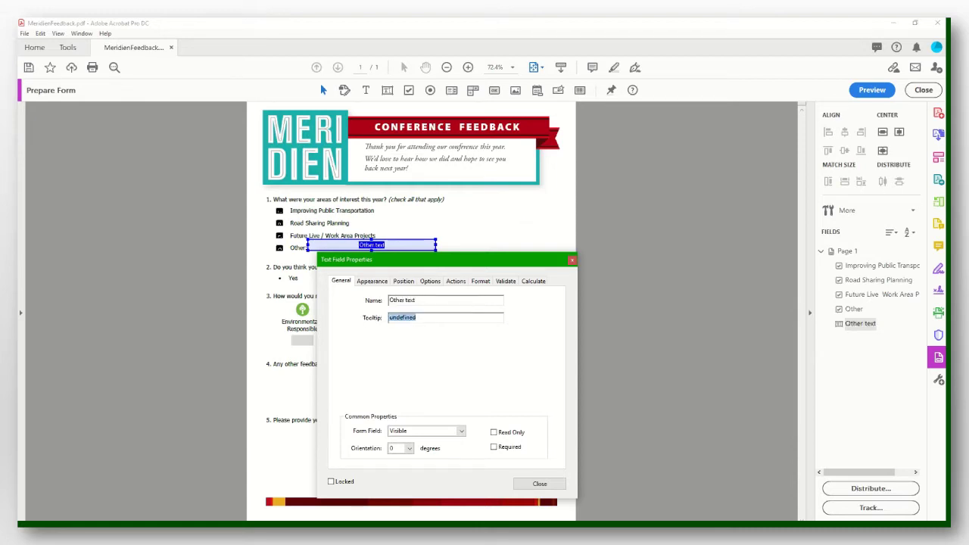
text(Other text)
click(538, 483)
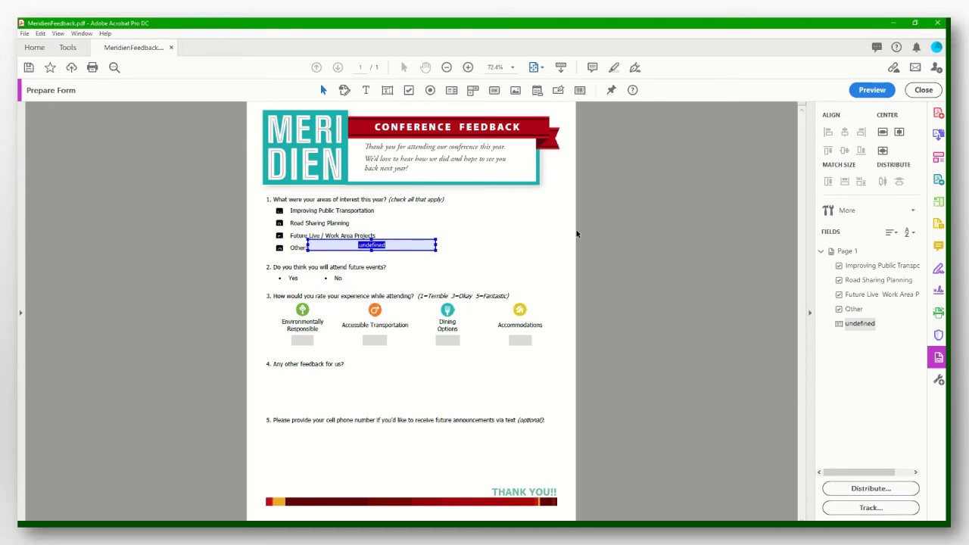
click(556, 236)
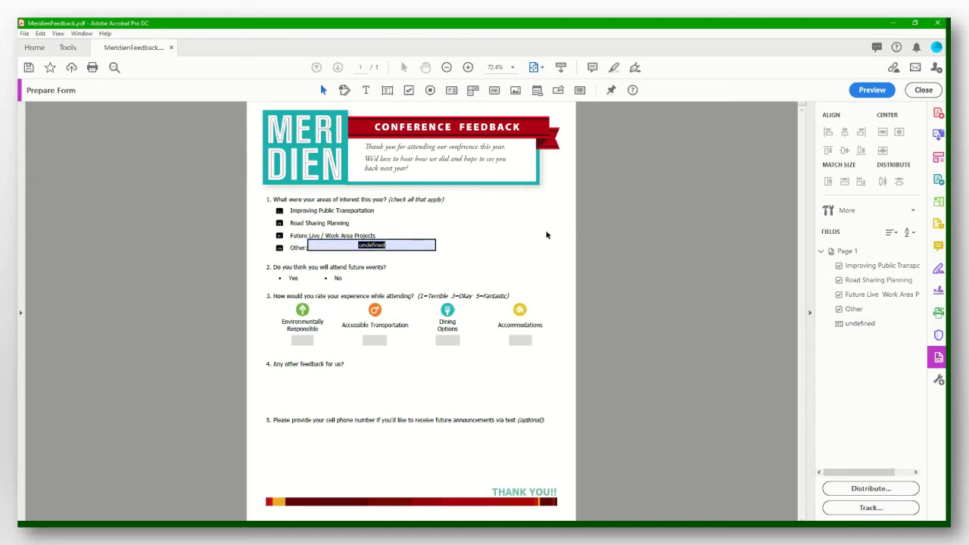
- Zoom the form to 125% and scroll to question 5, with the Add a Text Field tool chosen
click(467, 68)
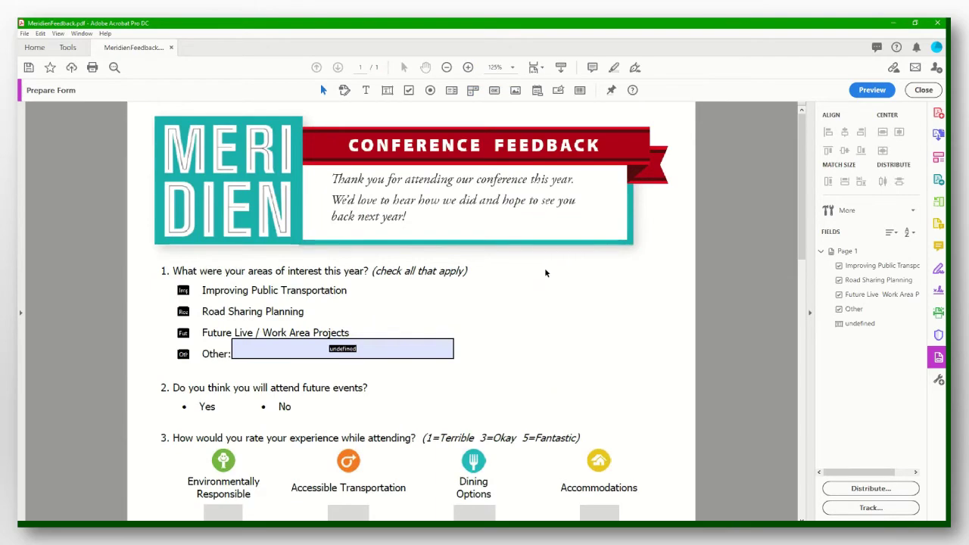
scroll(545, 271, down, 5)
scroll(545, 273, down, 4)
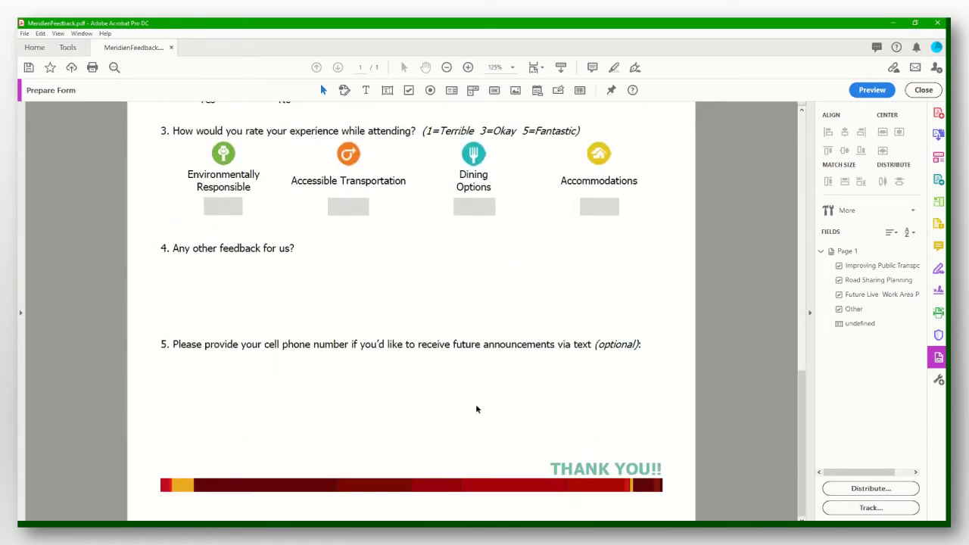
click(387, 90)
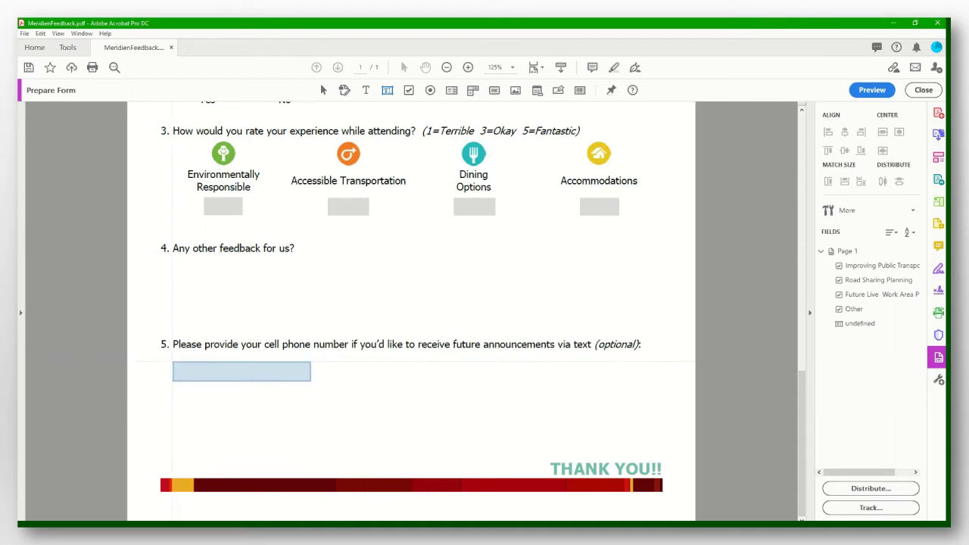
- Draw a 'Cell phone number' field under question 5, format it as Special > Phone Number, and widen it
click(173, 358)
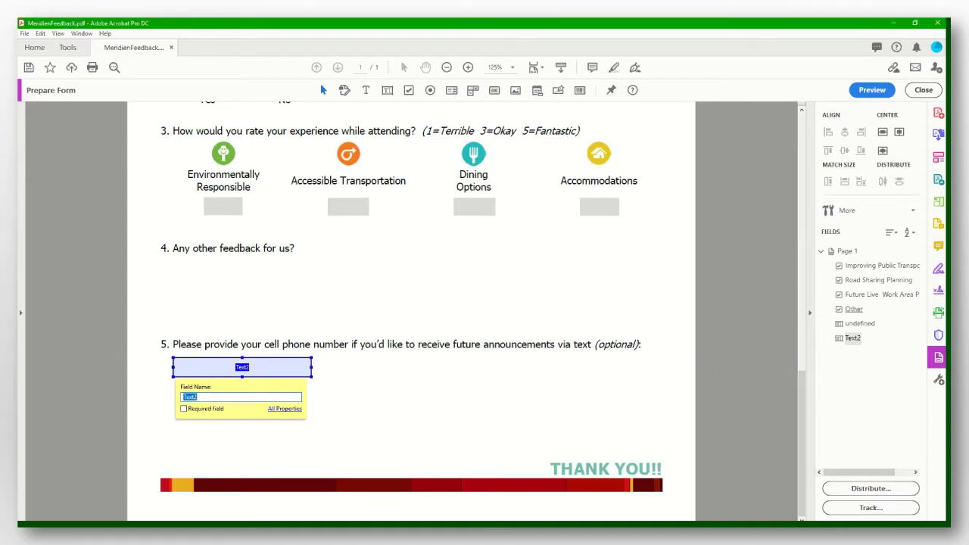
text(Cell phone number)
click(283, 409)
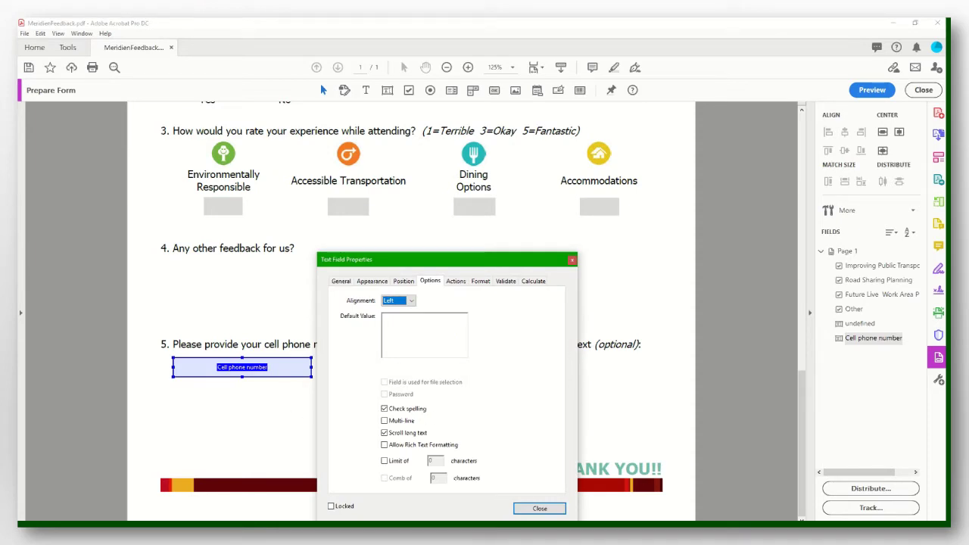
click(636, 351)
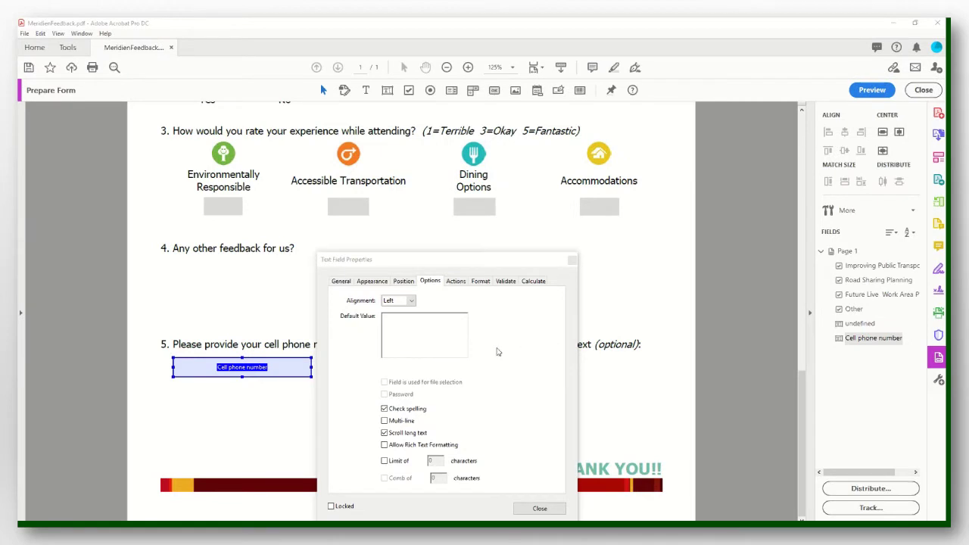
click(480, 280)
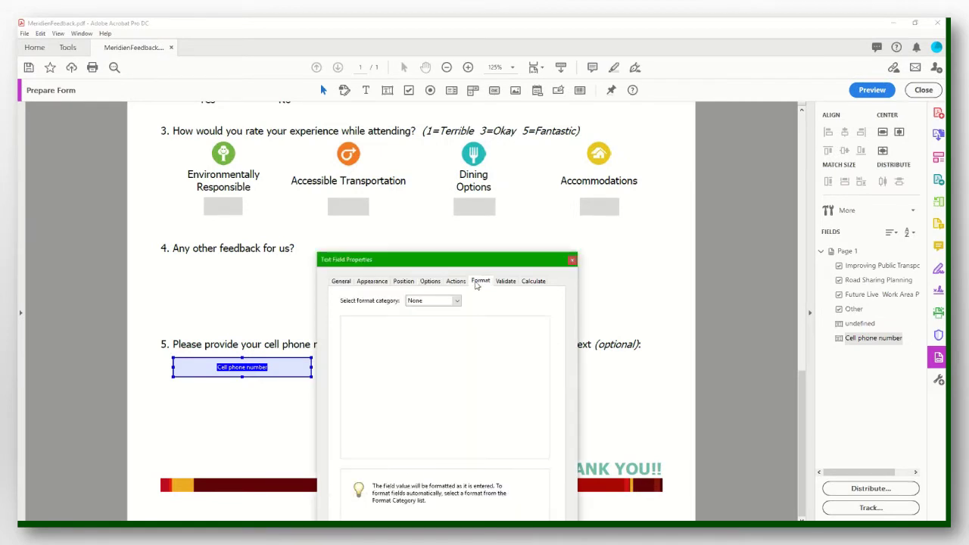
click(458, 303)
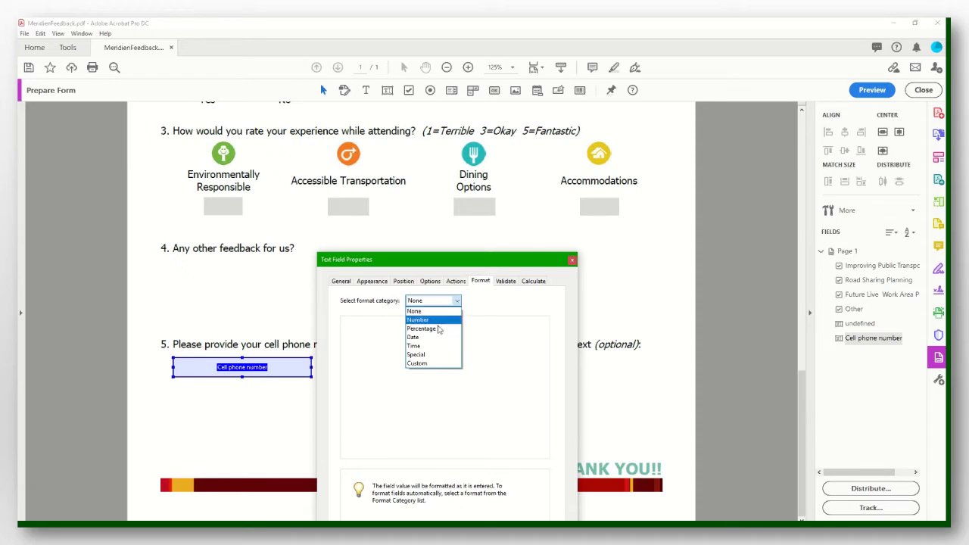
click(431, 356)
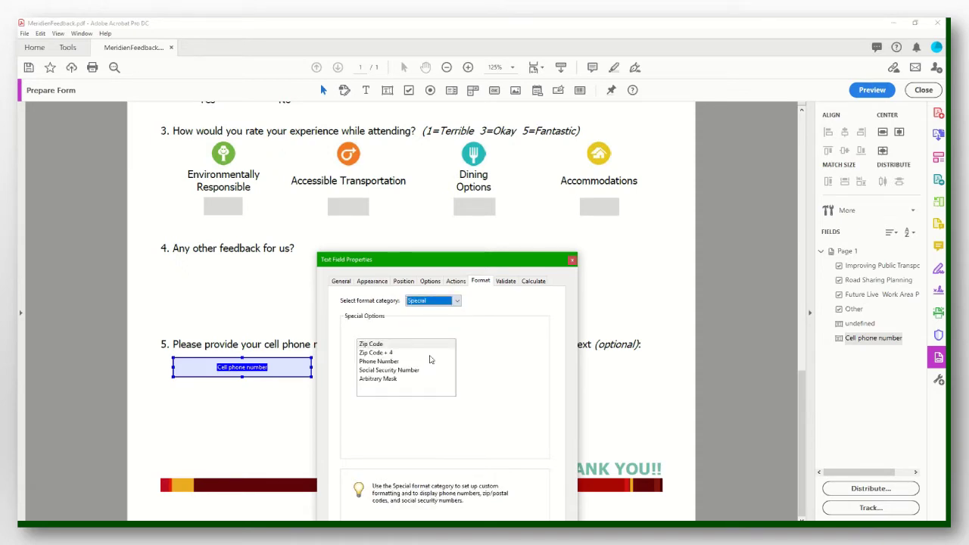
click(386, 362)
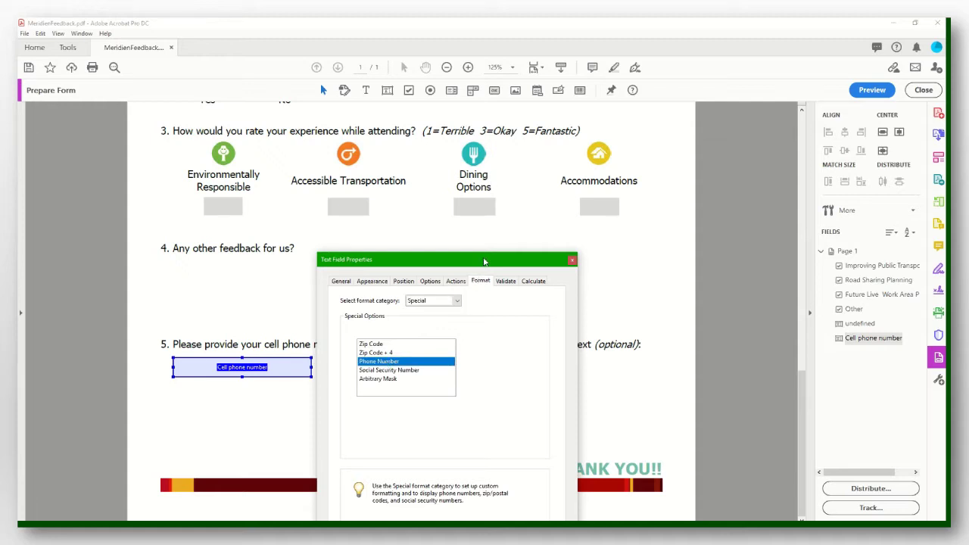
drag(476, 264, 463, 177)
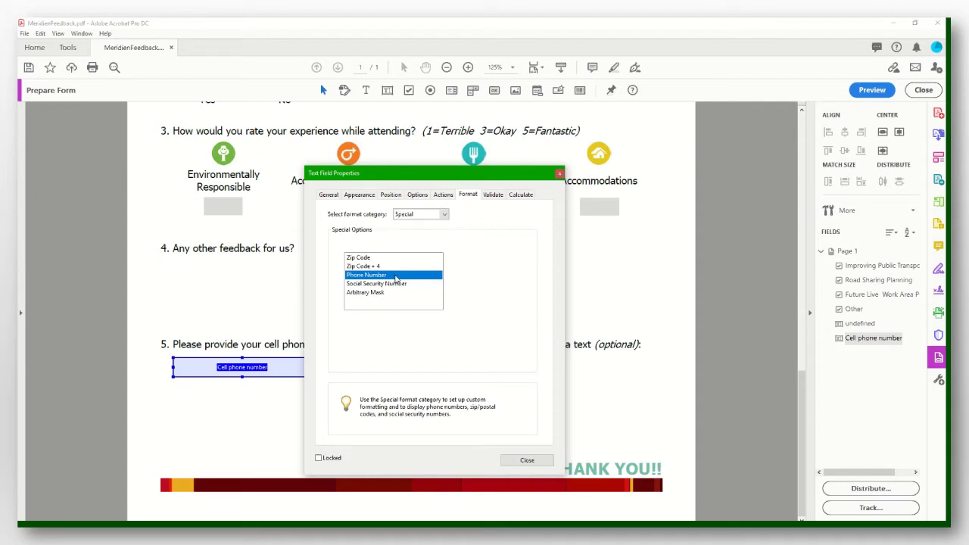
click(528, 461)
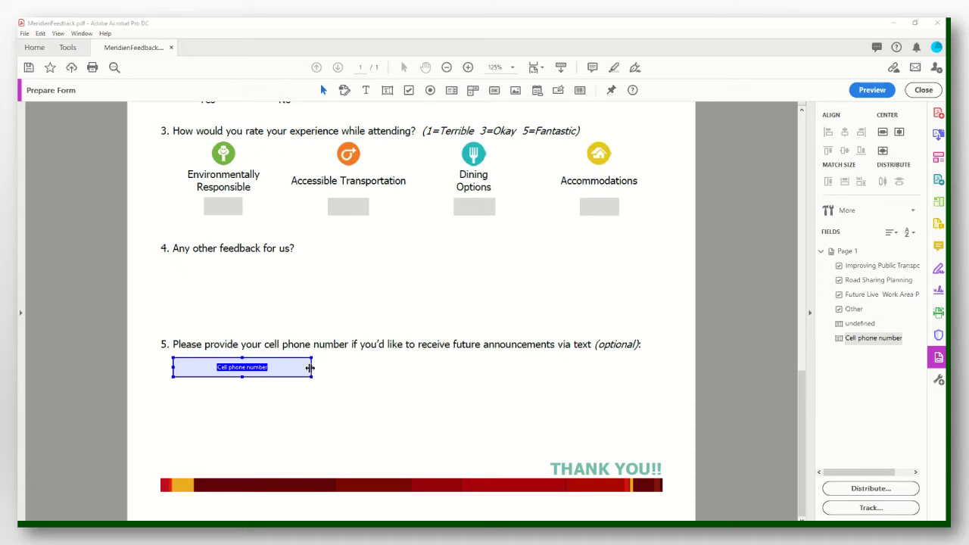
drag(309, 367, 341, 366)
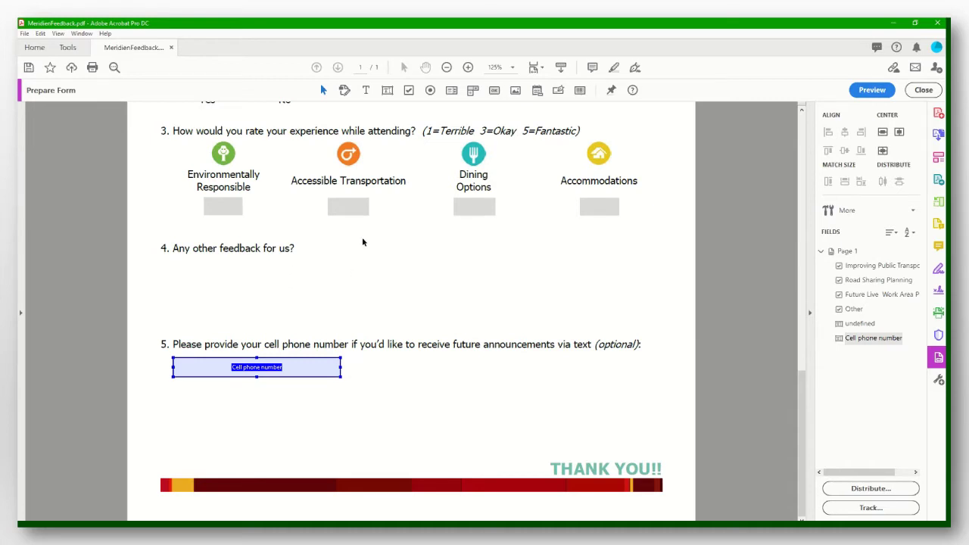
- Place a text field named 'other feedback' under question 4
click(387, 91)
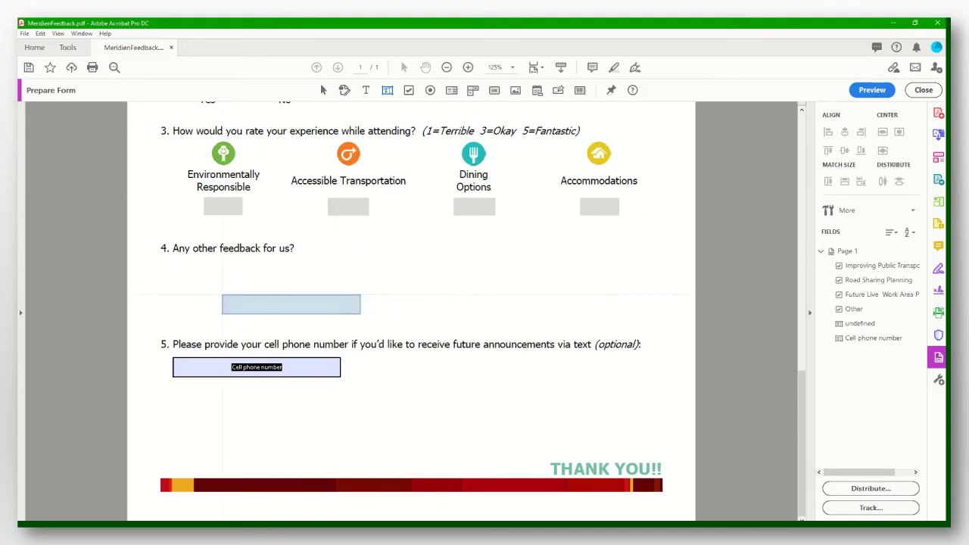
click(172, 259)
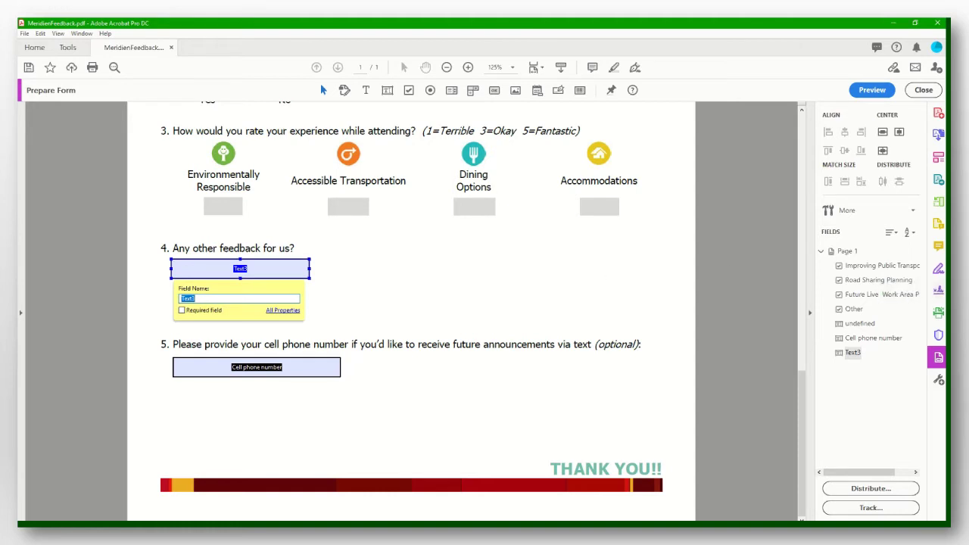
text(other feedback)
click(293, 312)
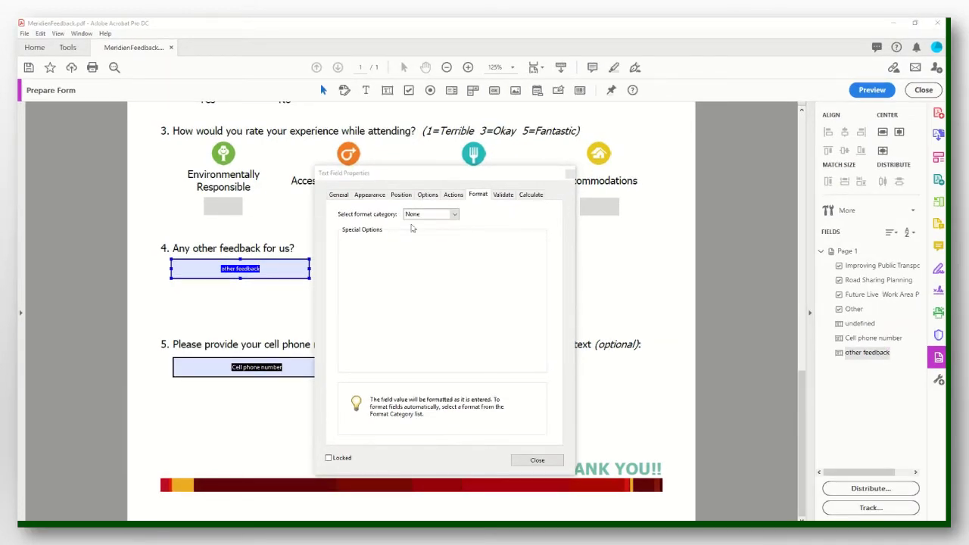
- Limit the feedback field to 35 characters, make it multi-line, and stretch it across the answer area
click(427, 196)
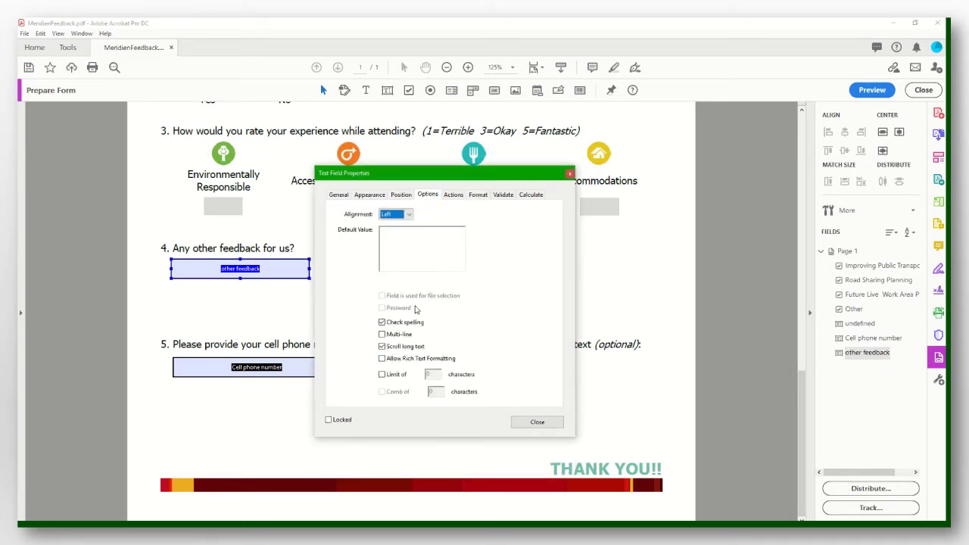
click(382, 375)
double_click(430, 374)
text(35)
click(382, 335)
click(536, 422)
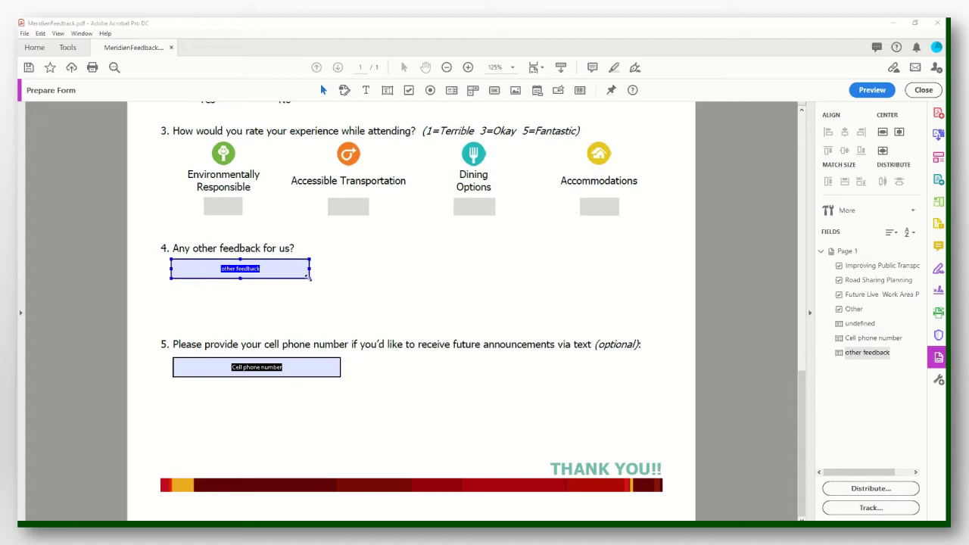
drag(308, 277, 646, 330)
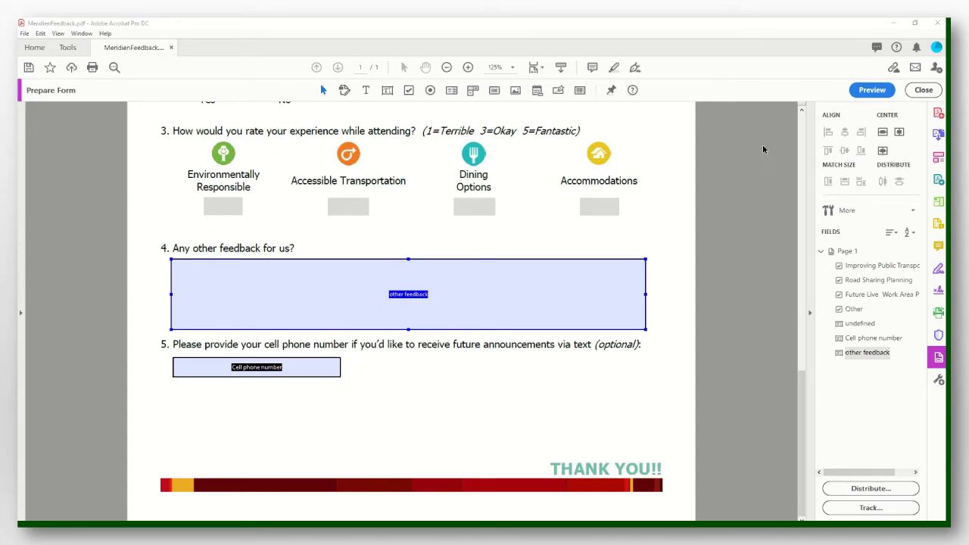
- In Preview, enter a sample feedback sentence and a test phone number, then return to field editing
click(871, 92)
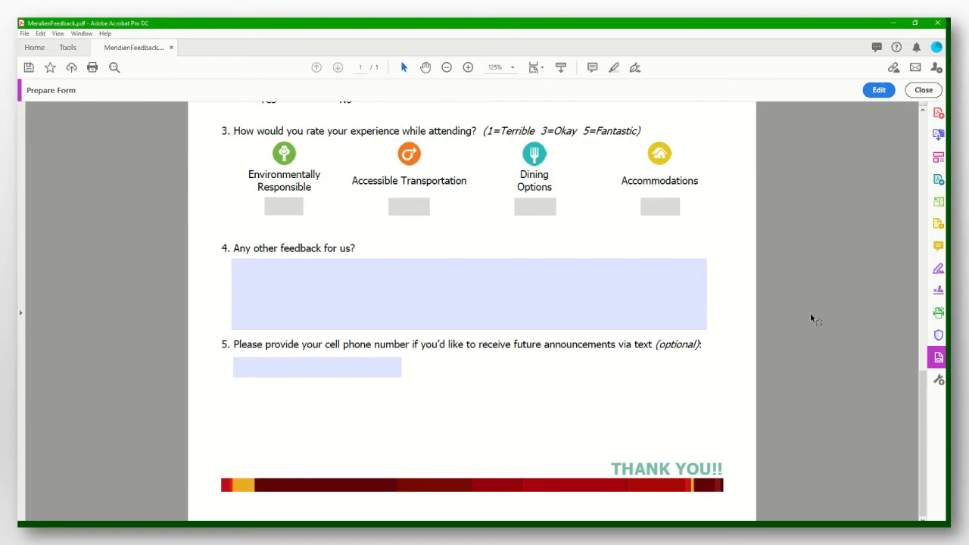
click(323, 276)
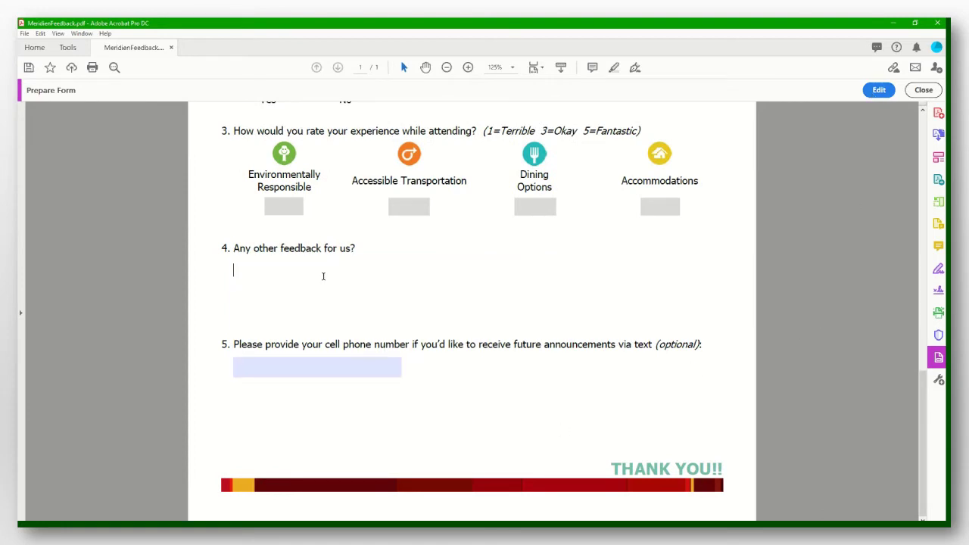
text(Type a few sentences into the other feedback field)
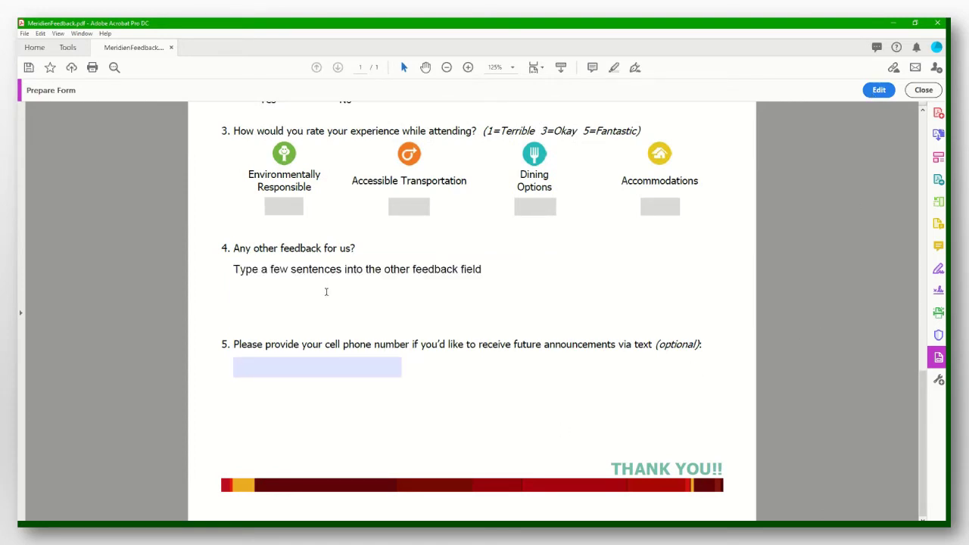
click(312, 363)
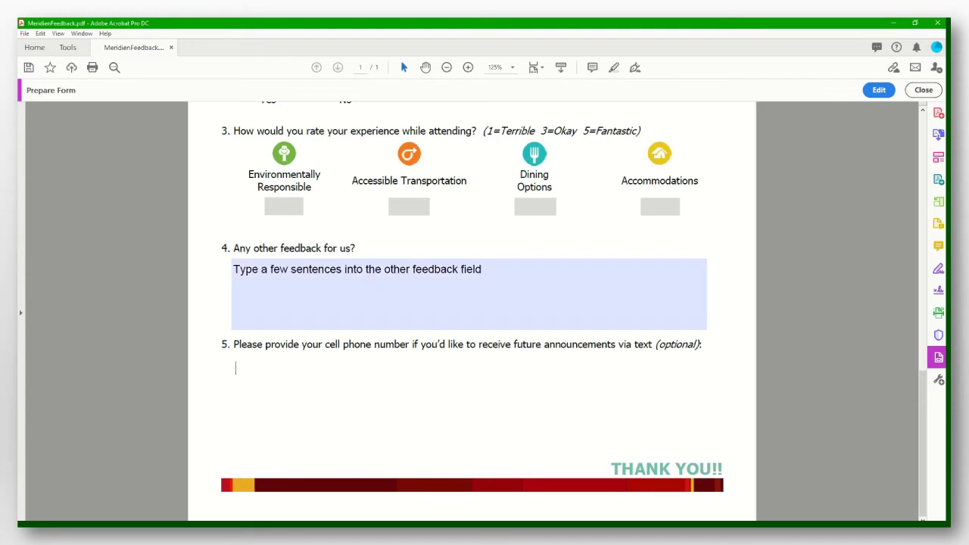
text(269) 999-)
text(99999999)
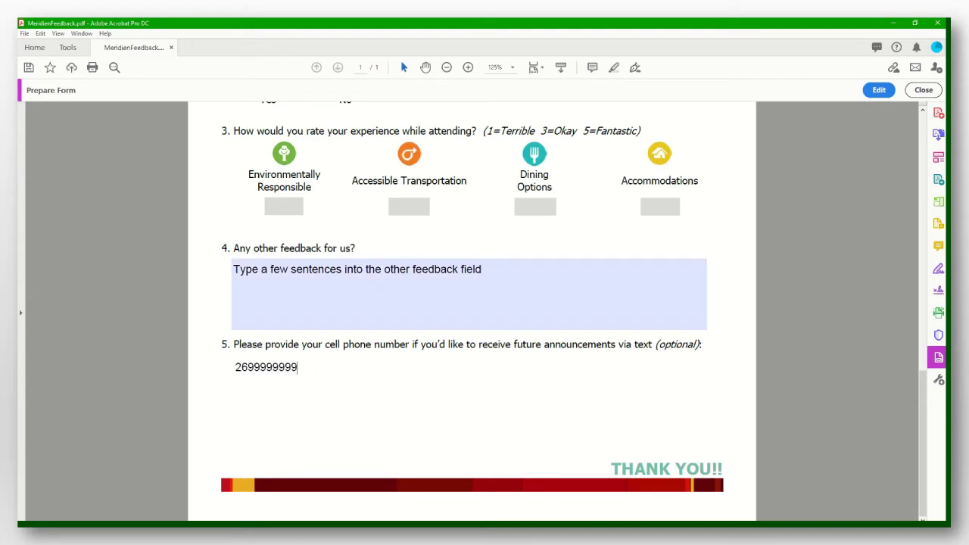
key(shift+Tab)
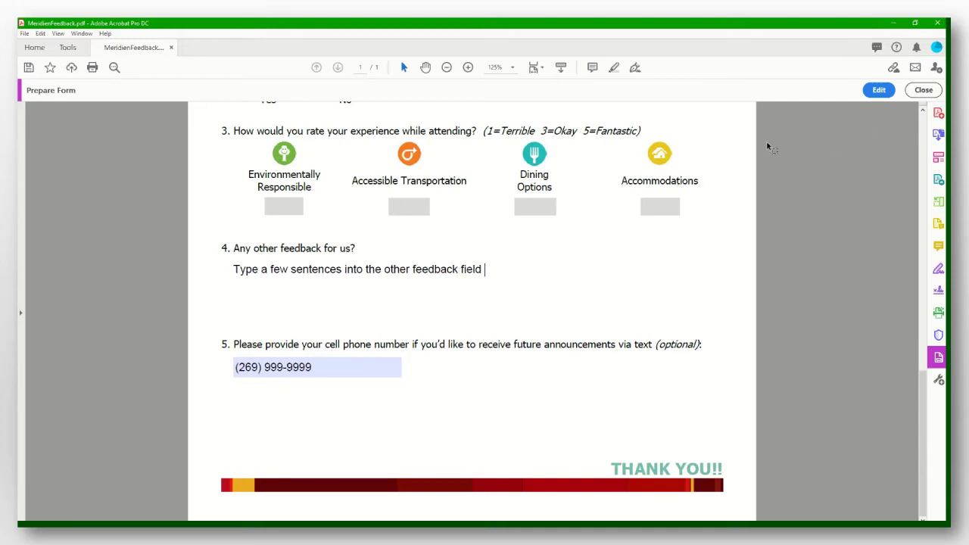
click(878, 90)
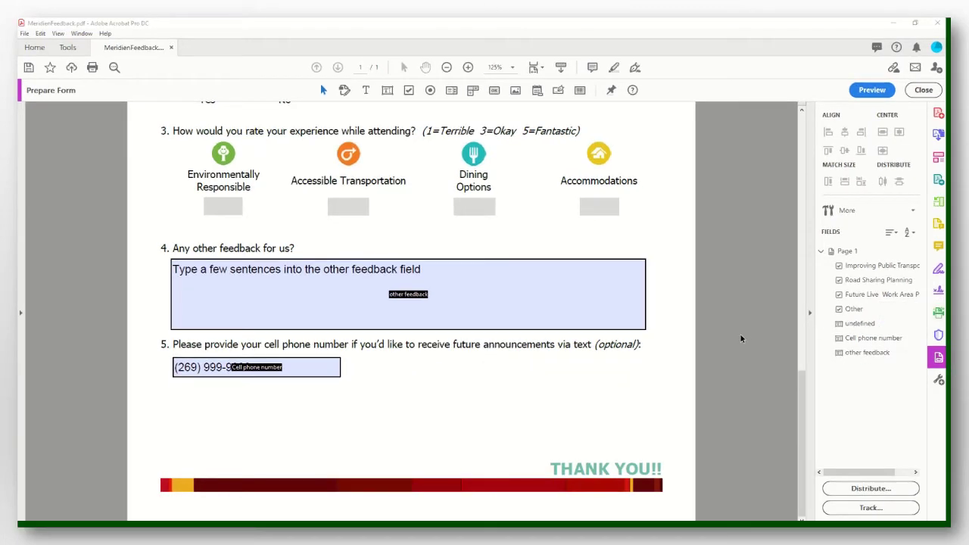
- Place a radio button on the Yes bullet of question 2
scroll(741, 338, up, 5)
scroll(741, 338, up, 2)
scroll(741, 338, down, 2)
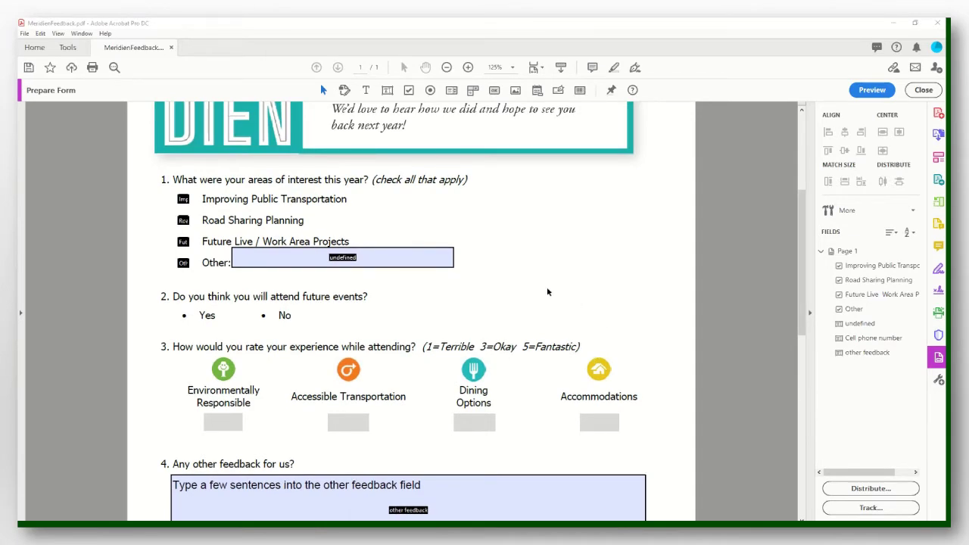
click(429, 91)
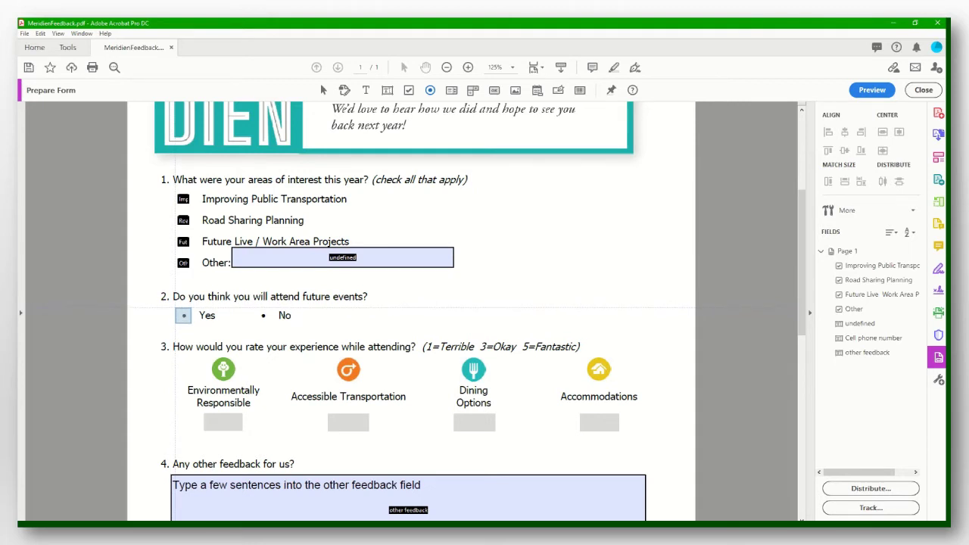
click(183, 316)
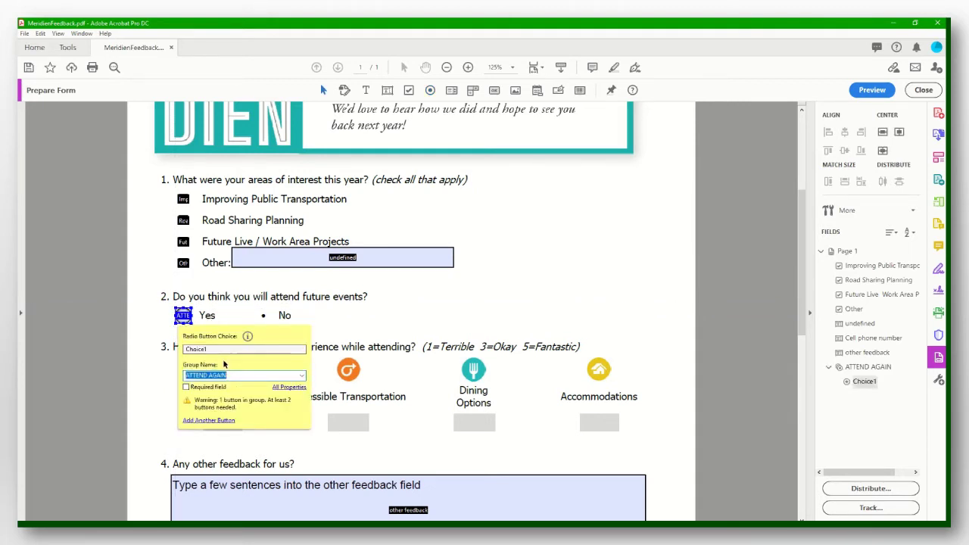
- Set the button's choice to Yes in a required 'attend again' group, then add another button
double_click(213, 348)
text(Yes)
key(Tab)
text(a)
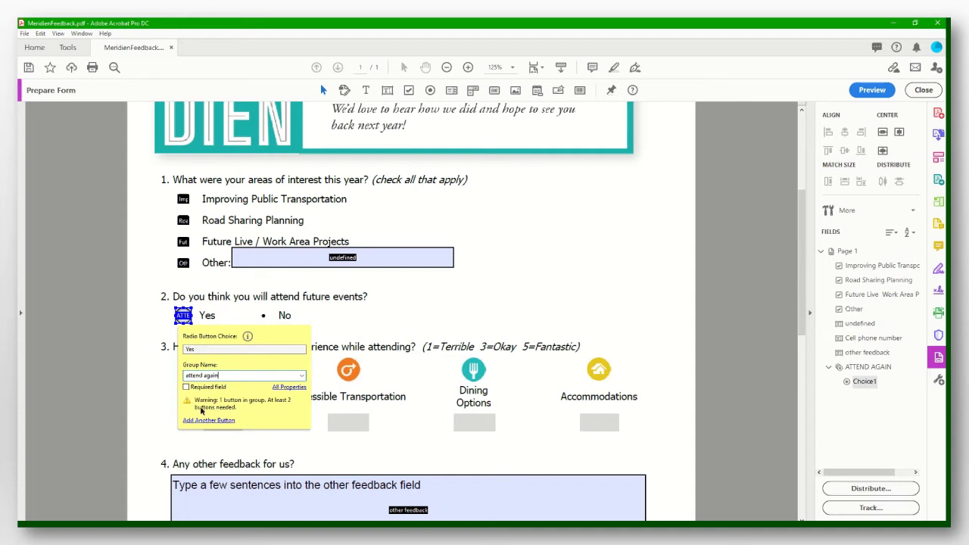
click(186, 388)
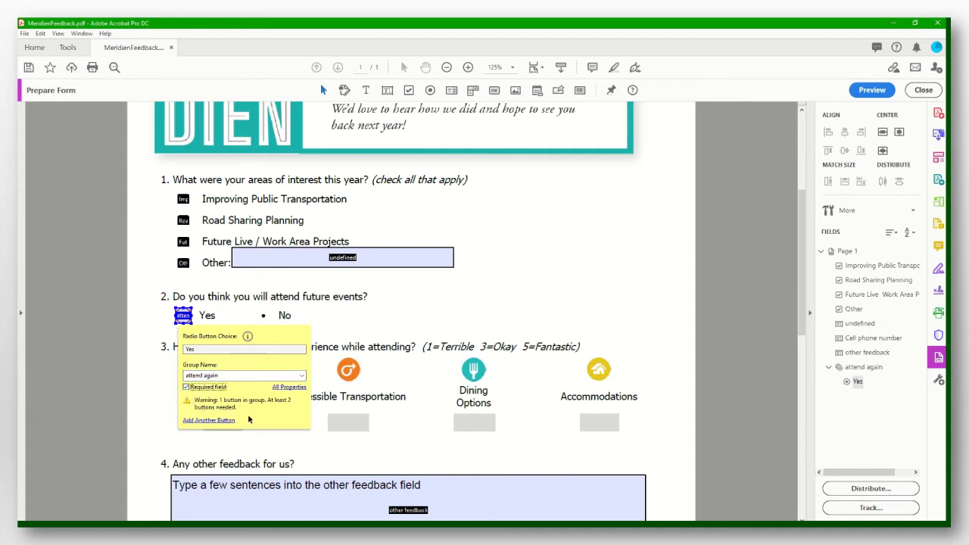
click(208, 425)
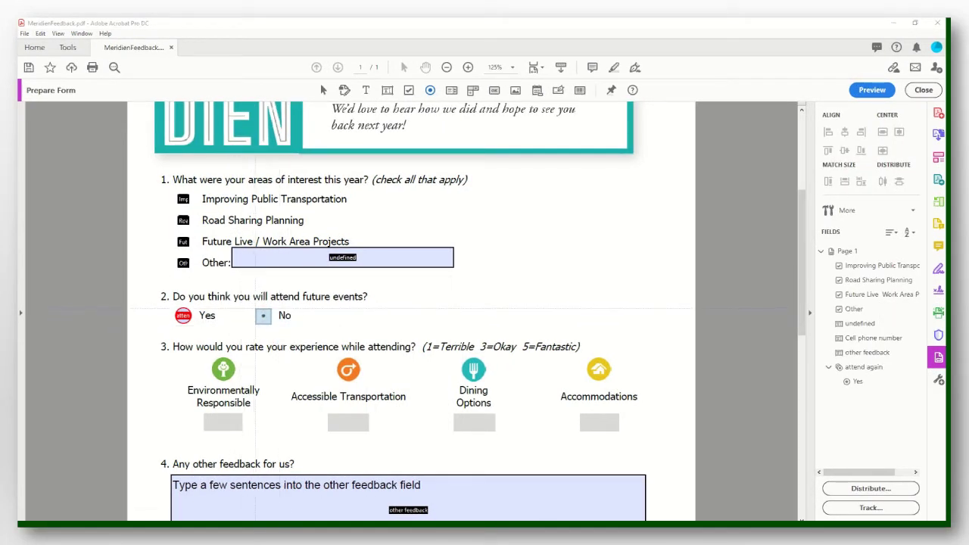
- Place a radio button on question 2's No bullet and rename its choice from Choice1 to No
click(262, 315)
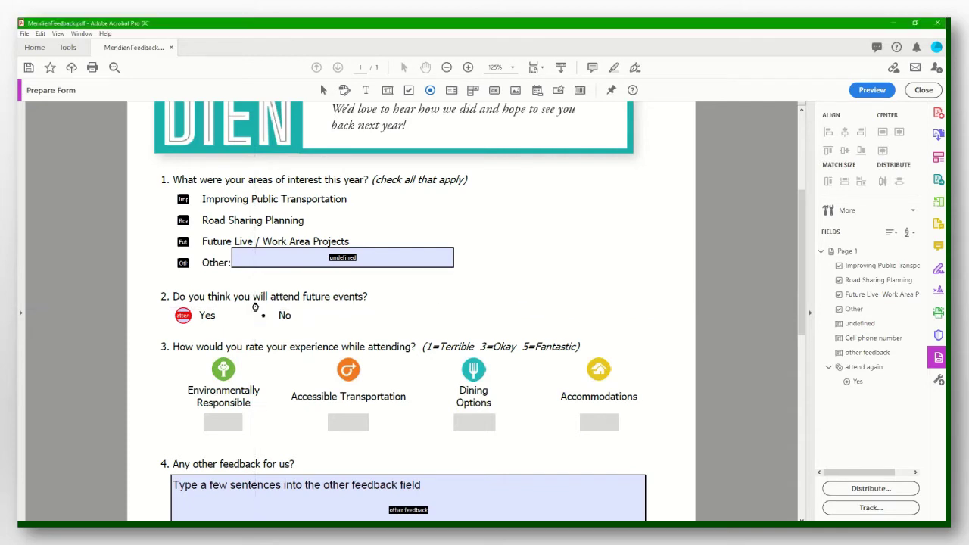
double_click(296, 349)
text(No)
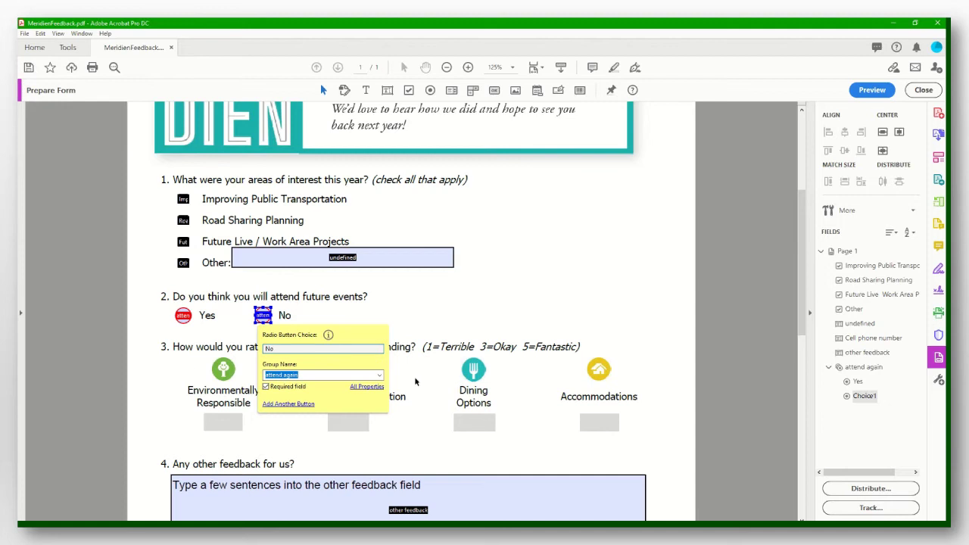
click(342, 346)
click(521, 303)
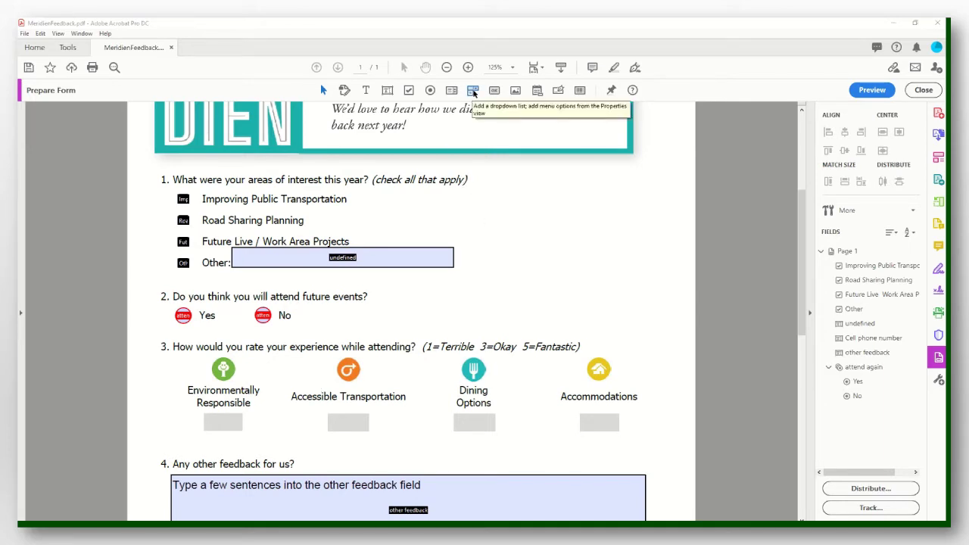
- Place a dropdown named 'environment' under Environmentally Responsible and open its Options properties
click(472, 90)
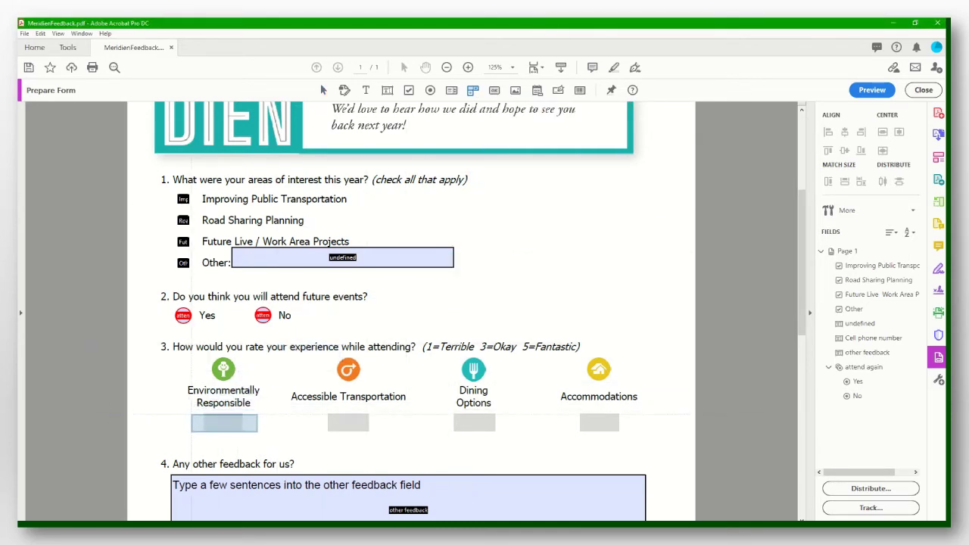
click(189, 414)
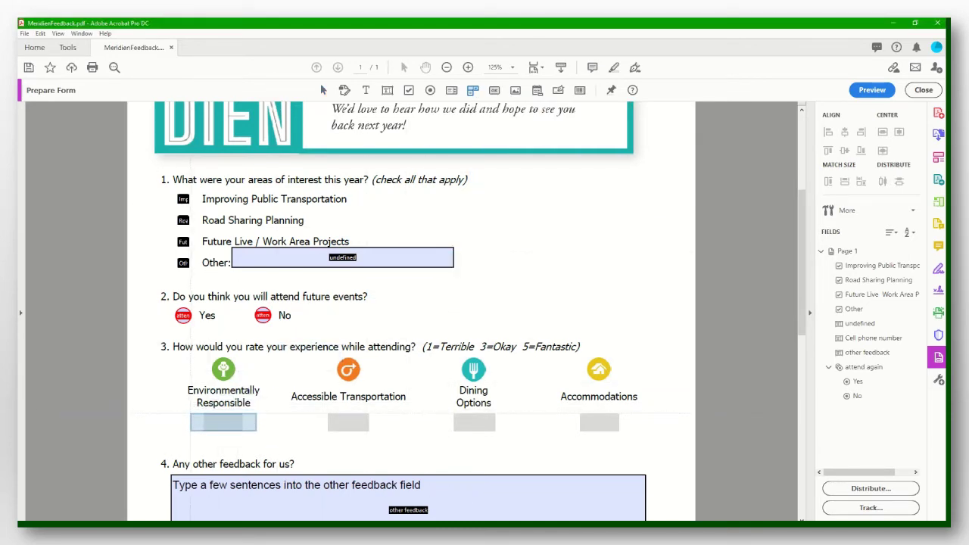
click(190, 414)
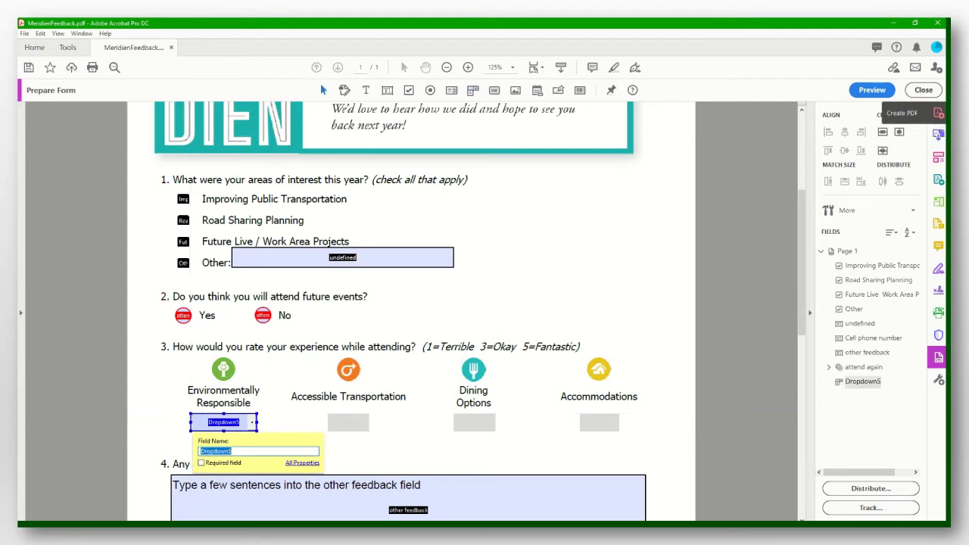
text(environment)
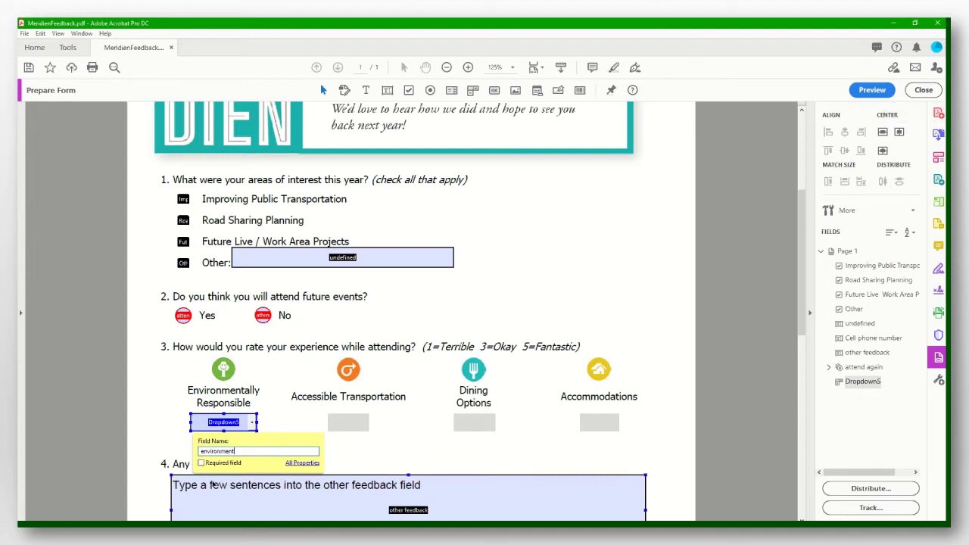
click(301, 463)
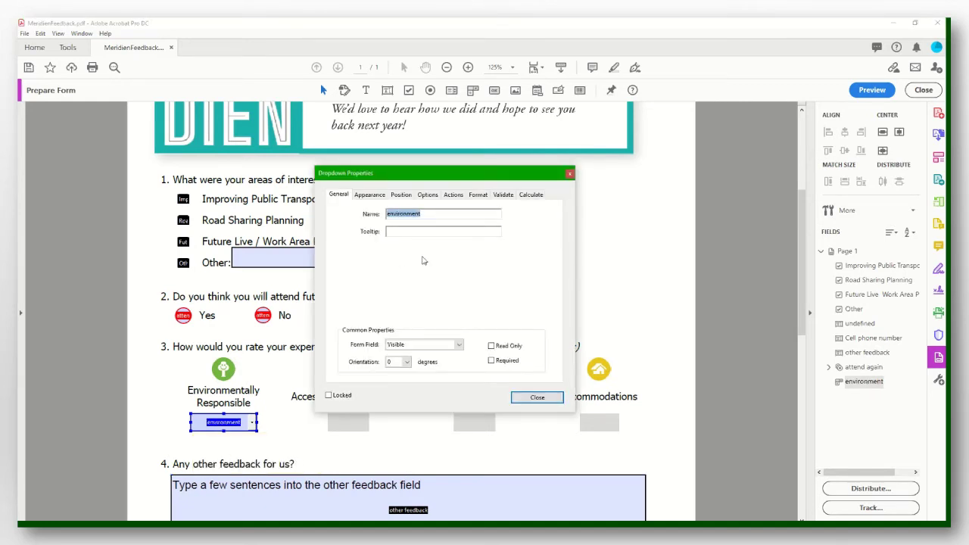
click(429, 195)
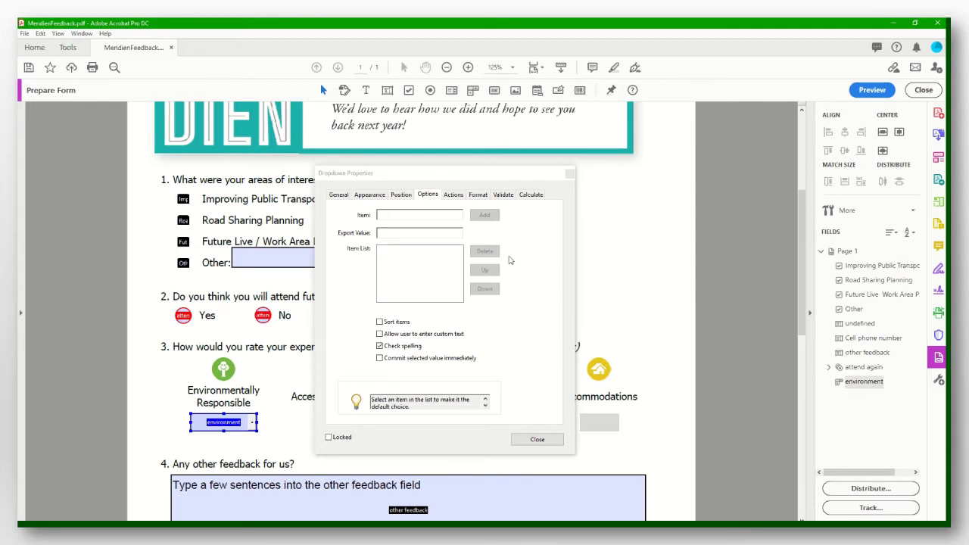
- Add the items --, 1, 2, 3, 4 and 5 to the environment dropdown and close its properties
click(408, 214)
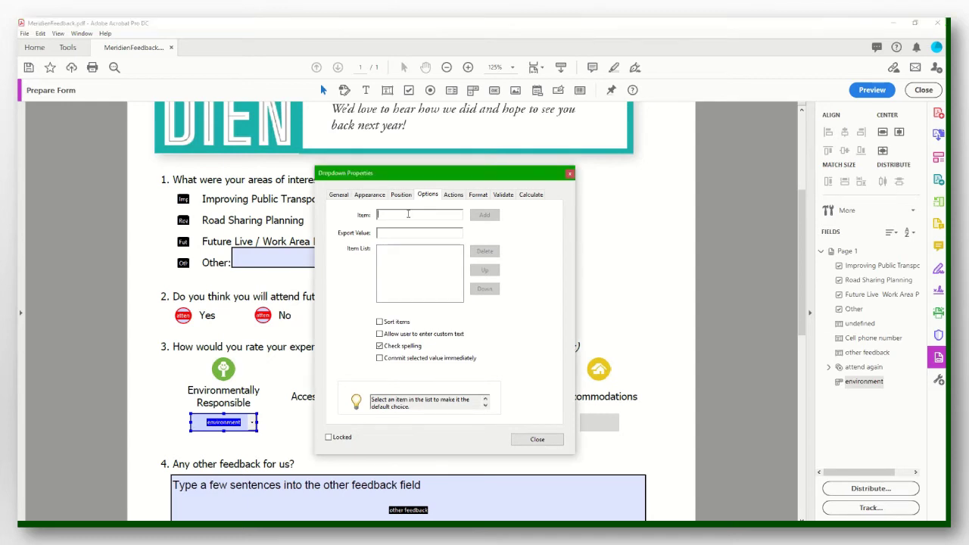
text(-)
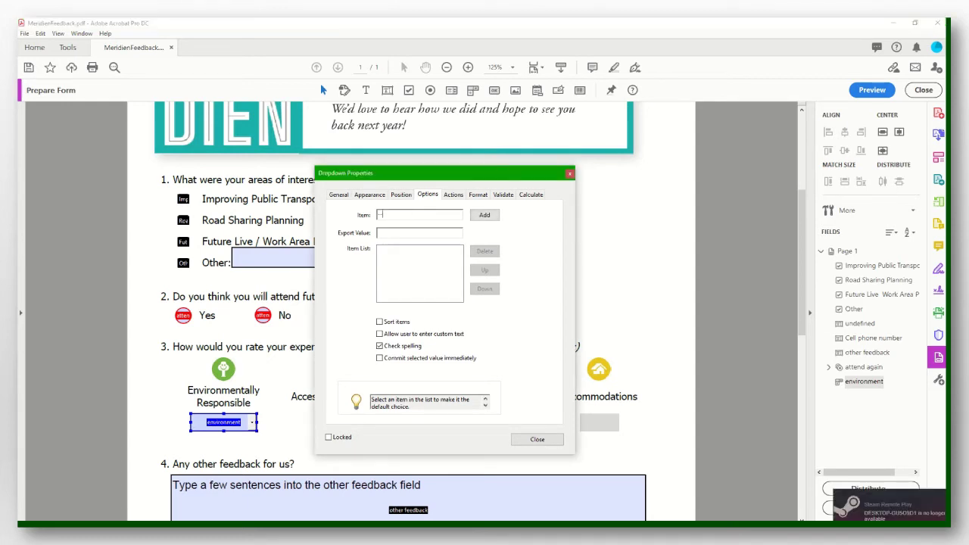
click(484, 215)
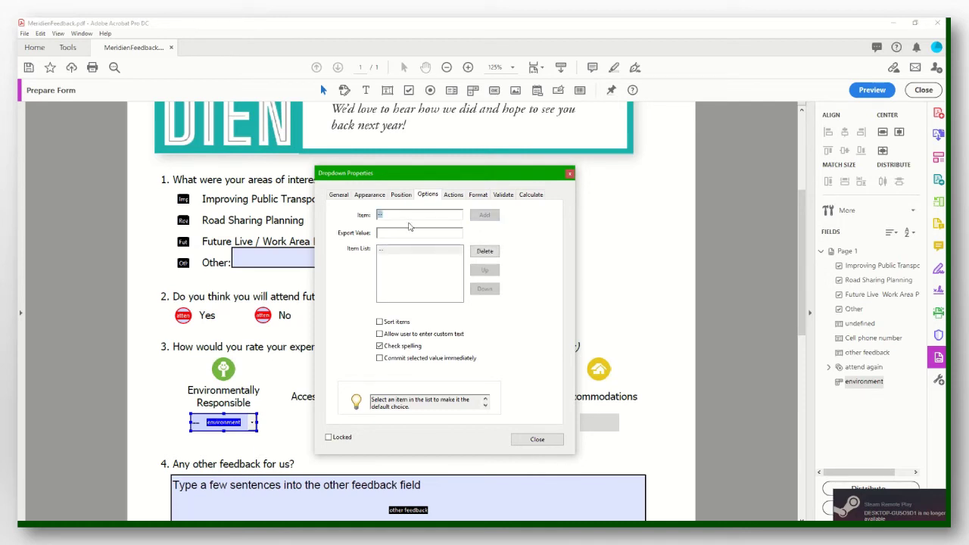
text(1)
click(484, 214)
text(2)
click(486, 216)
text(3)
click(484, 216)
text(4)
click(484, 216)
text(5)
click(484, 216)
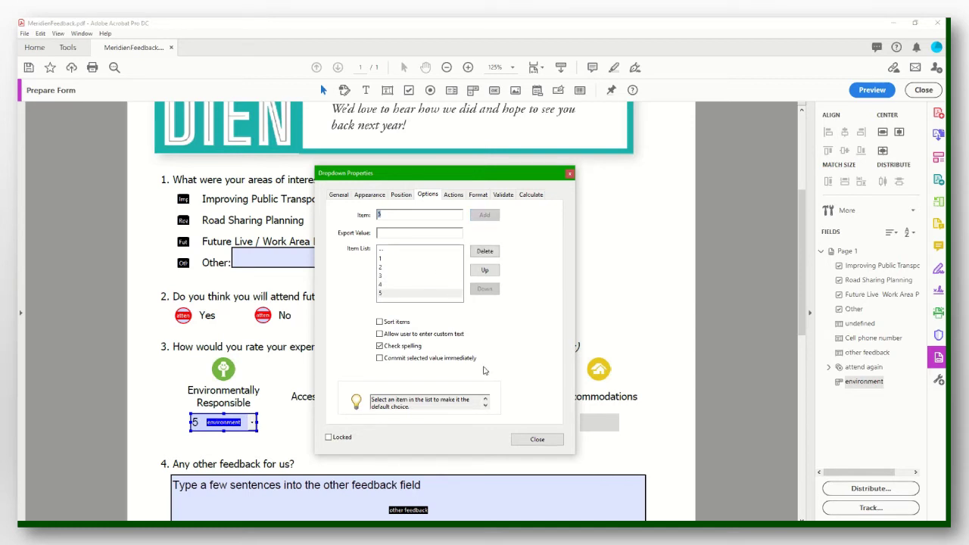
click(536, 439)
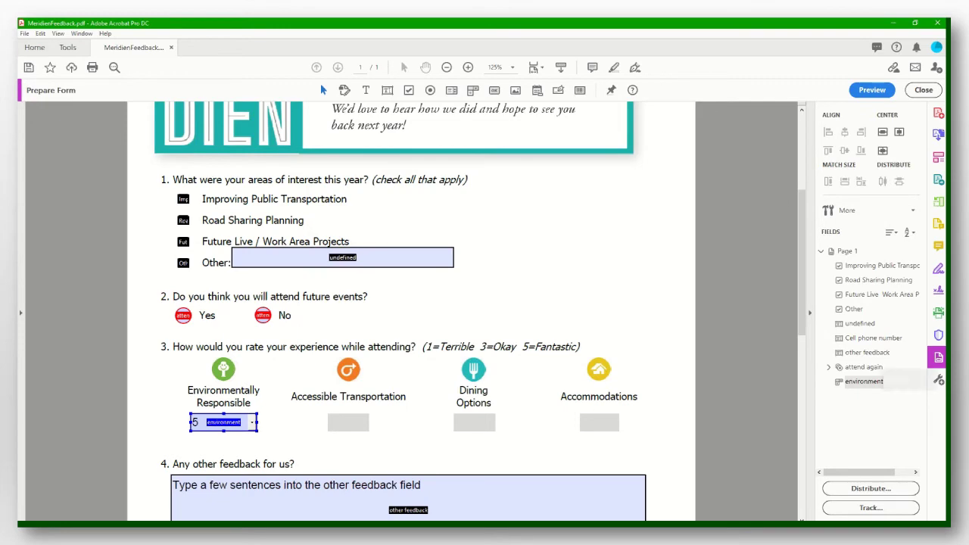
scroll(409, 310, down, 2)
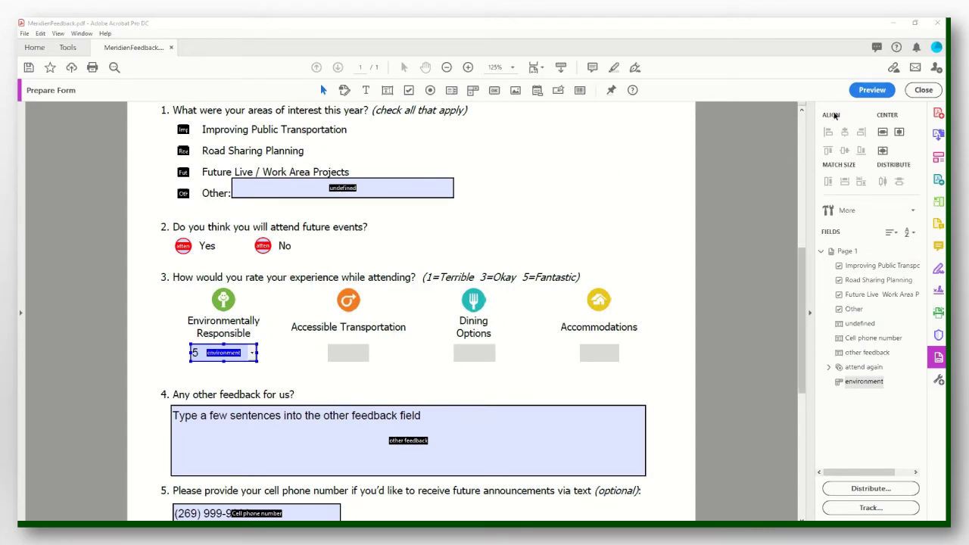
- Preview the form and try the Environmentally Responsible dropdown, choosing the blank -- rating
click(872, 90)
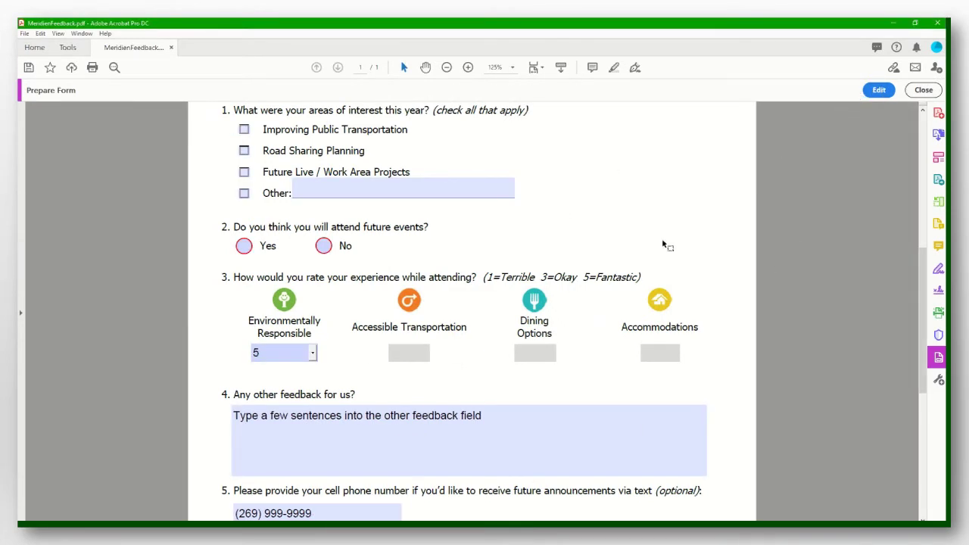
click(271, 352)
click(313, 353)
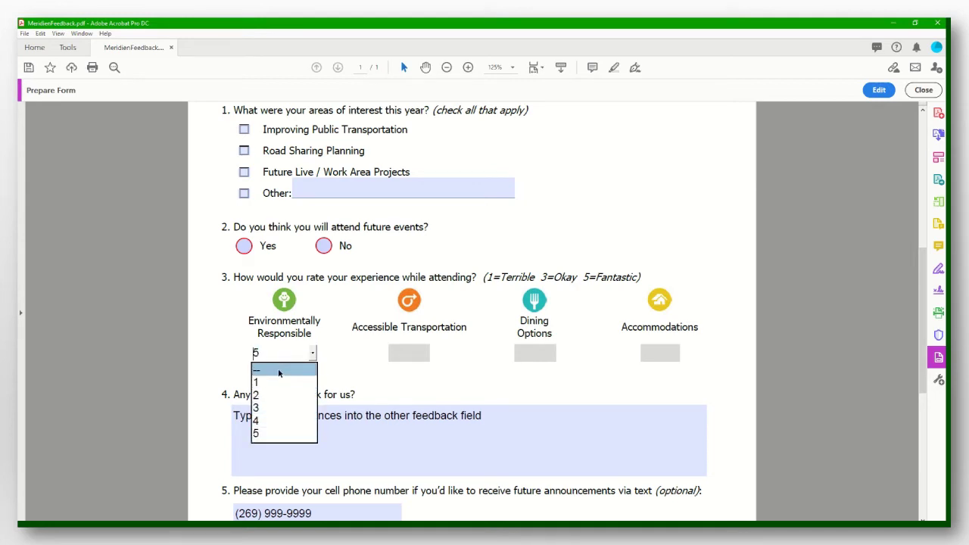
click(278, 371)
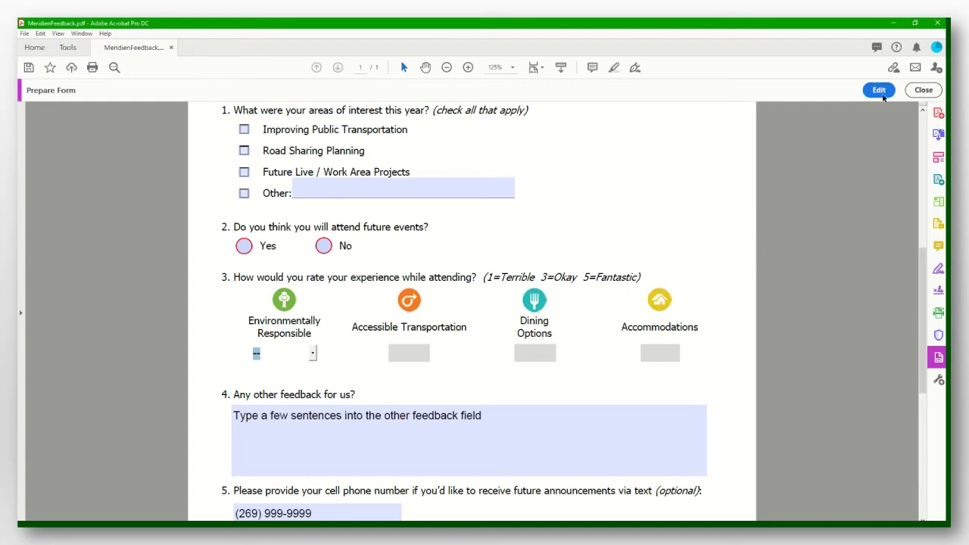
- Make -- the default choice in the environment dropdown's properties
click(878, 90)
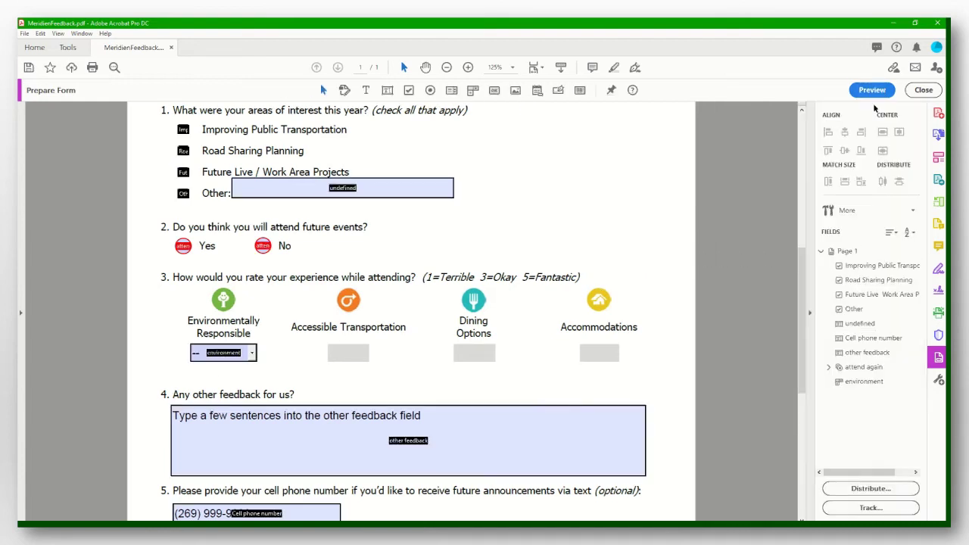
click(217, 353)
double_click(218, 353)
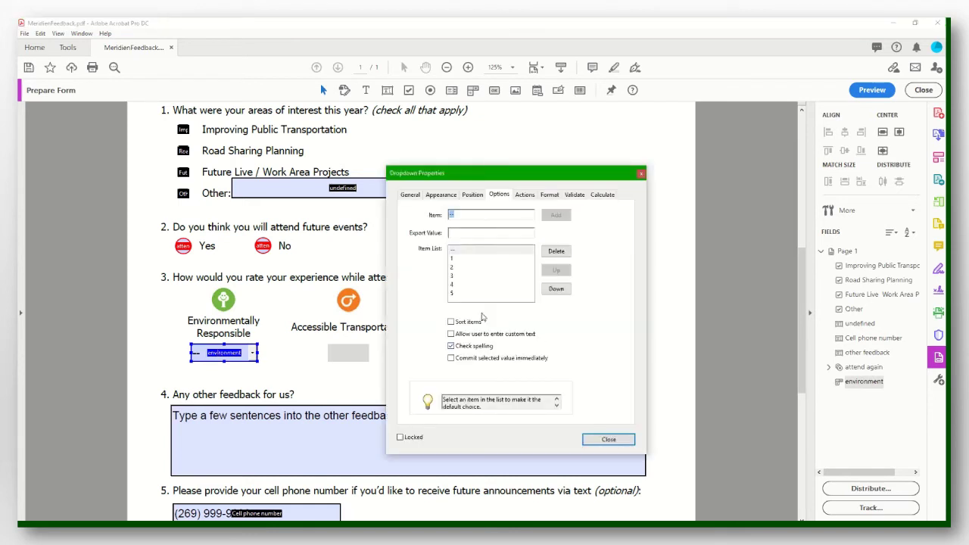
click(469, 252)
click(608, 439)
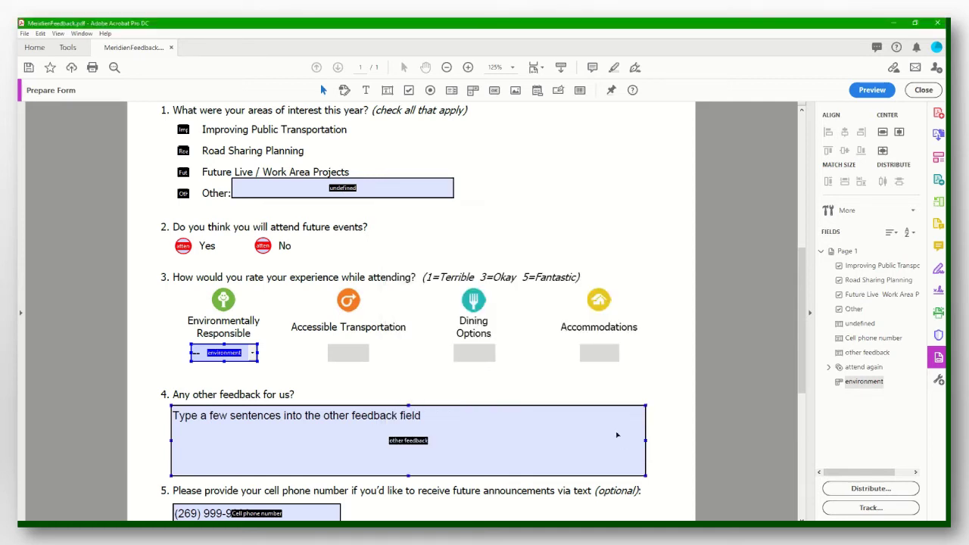
- Preview again, pick 3 in the Environmentally Responsible dropdown, then return to form editing
click(874, 90)
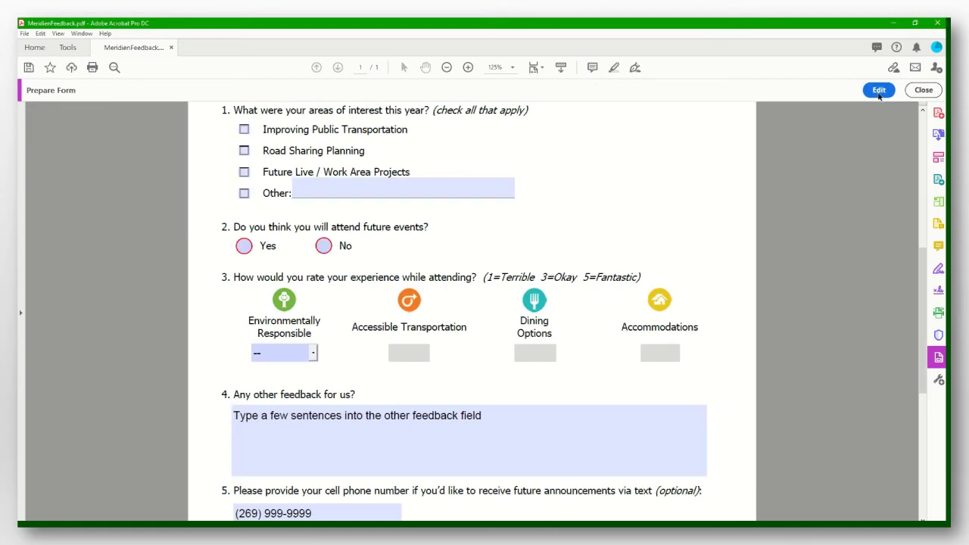
click(313, 355)
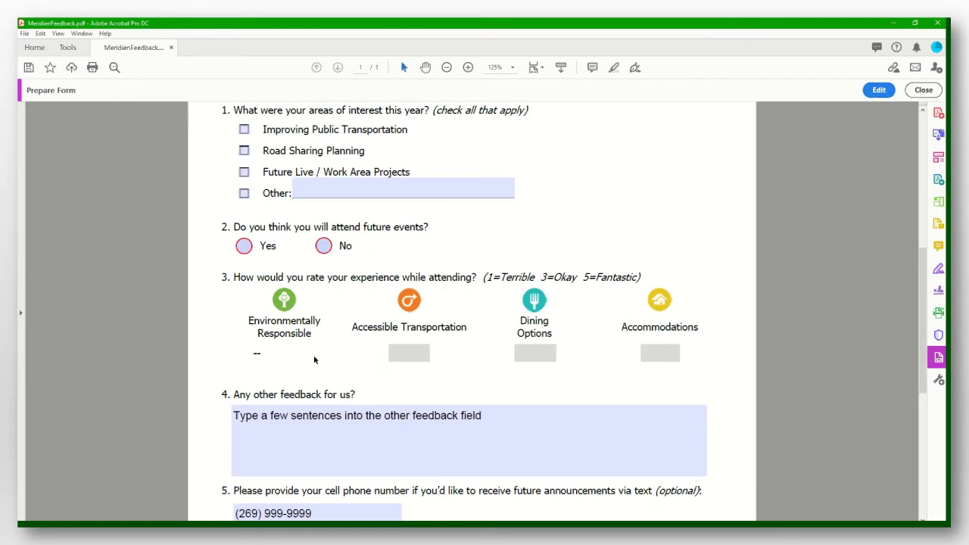
click(314, 358)
click(295, 407)
click(923, 90)
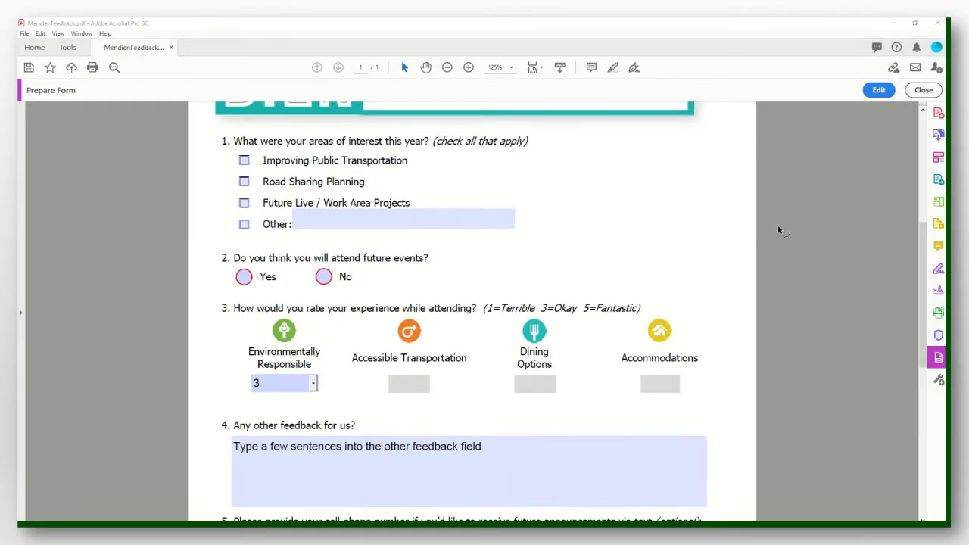
click(877, 91)
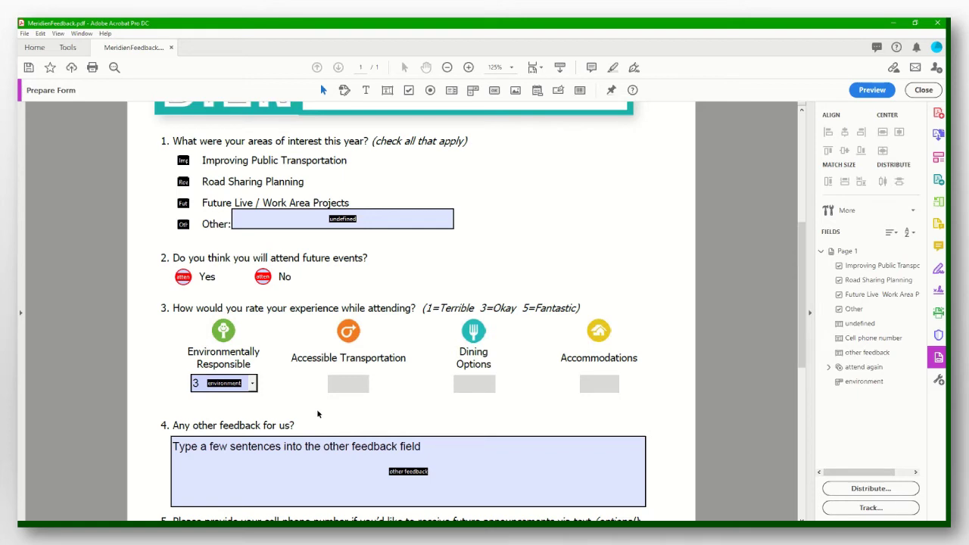
- Copy the environment dropdown and place the pasted copy under Accessible Transportation
click(225, 386)
right_click(225, 384)
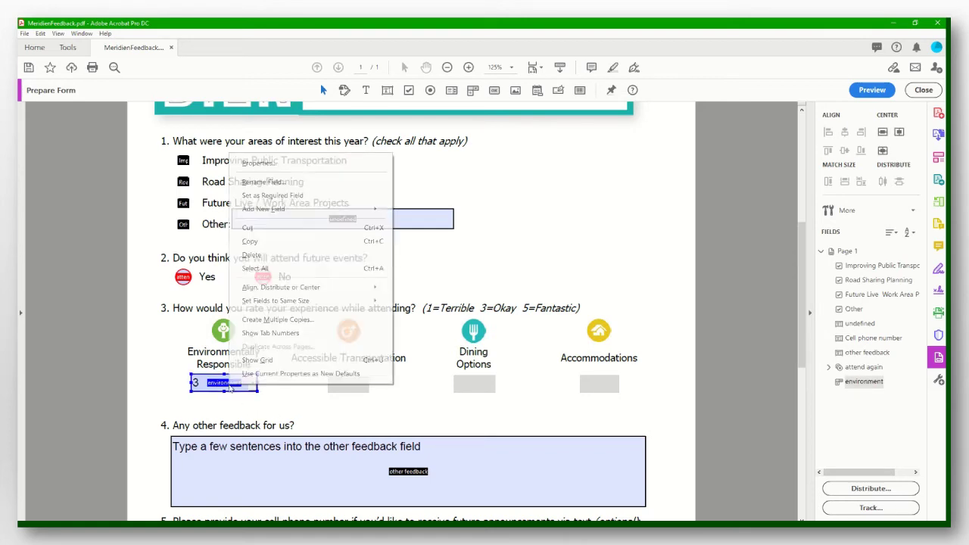
click(256, 242)
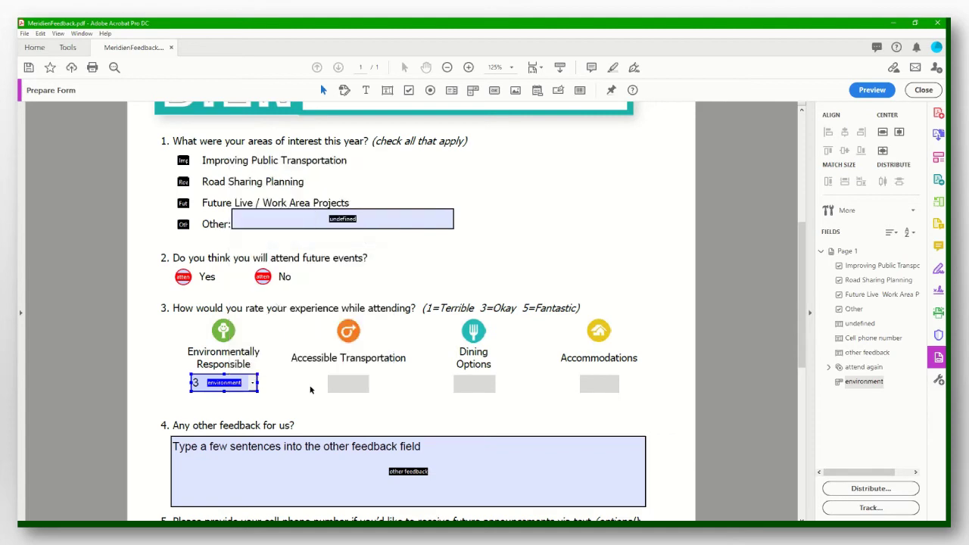
click(306, 386)
right_click(305, 387)
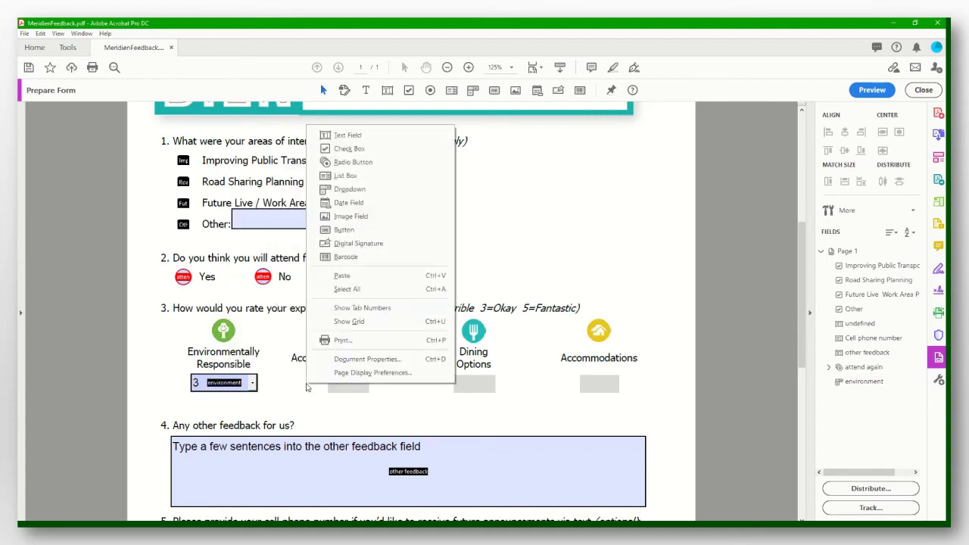
click(335, 277)
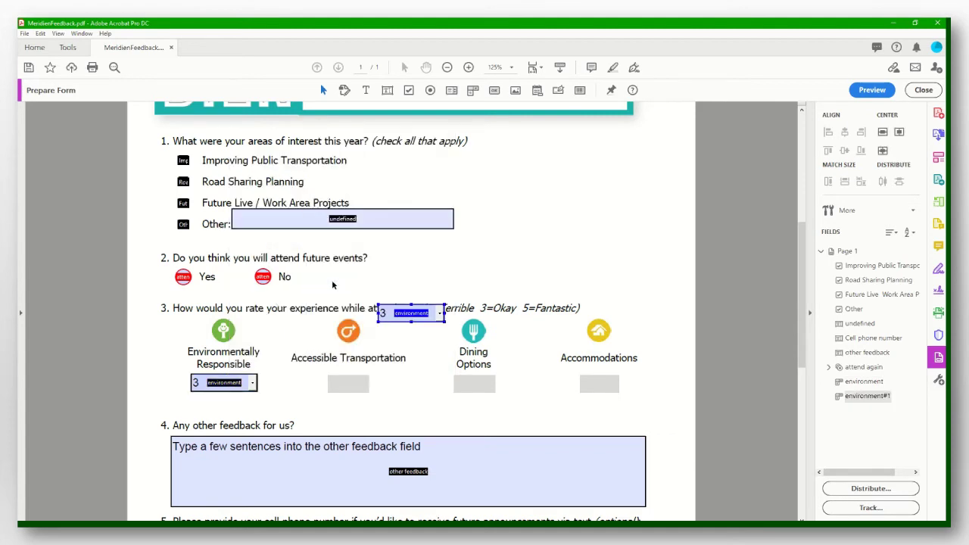
drag(420, 314, 358, 389)
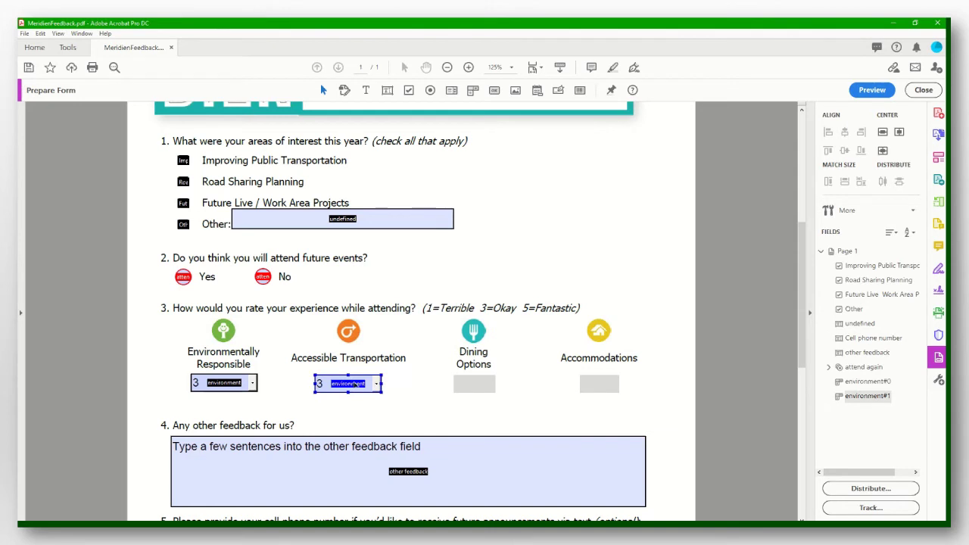
- Rename the copied dropdown to transportation, keeping its rating choices unchanged
double_click(355, 385)
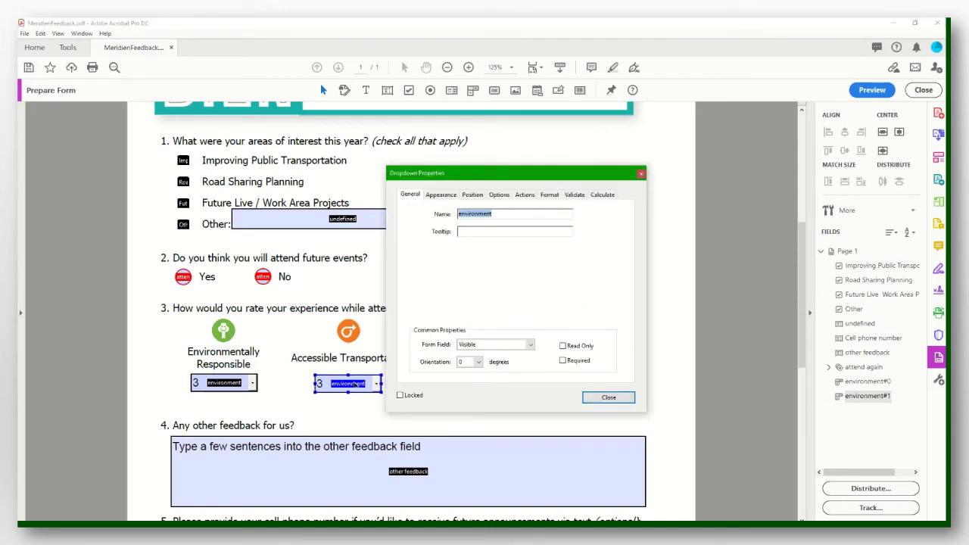
click(500, 196)
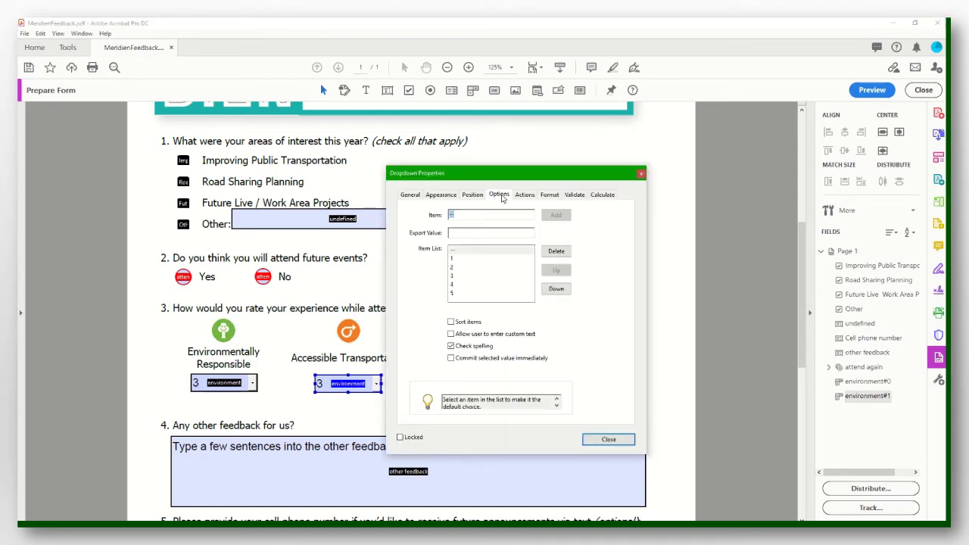
click(487, 251)
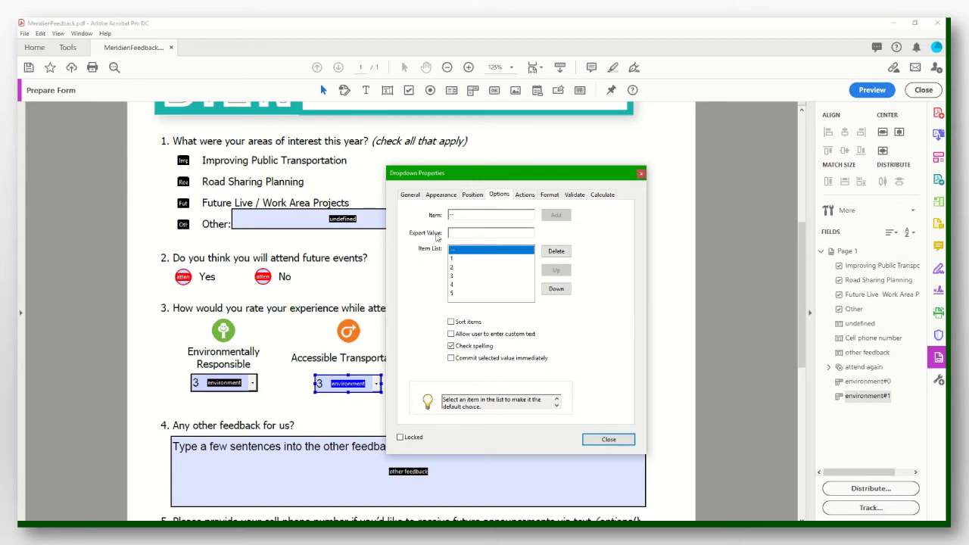
click(411, 195)
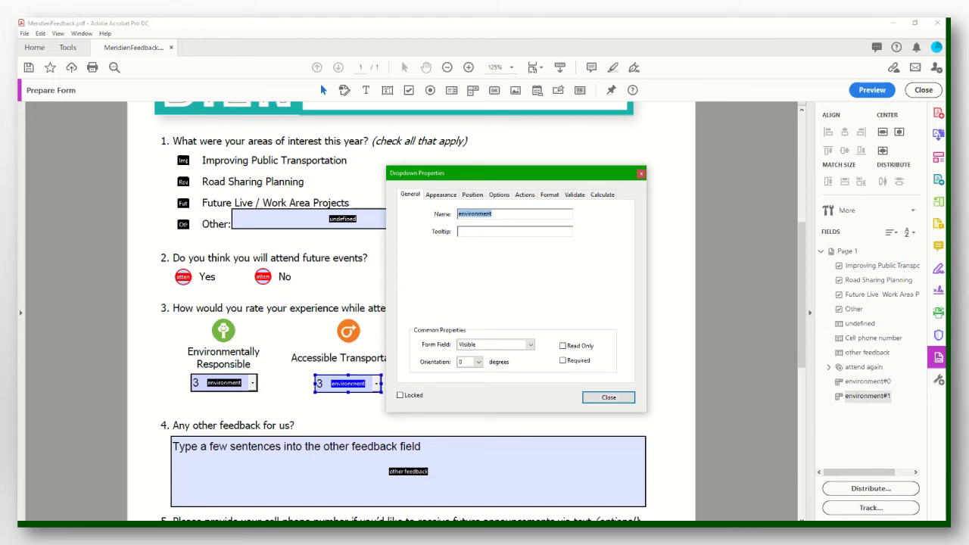
text(transportation)
click(608, 398)
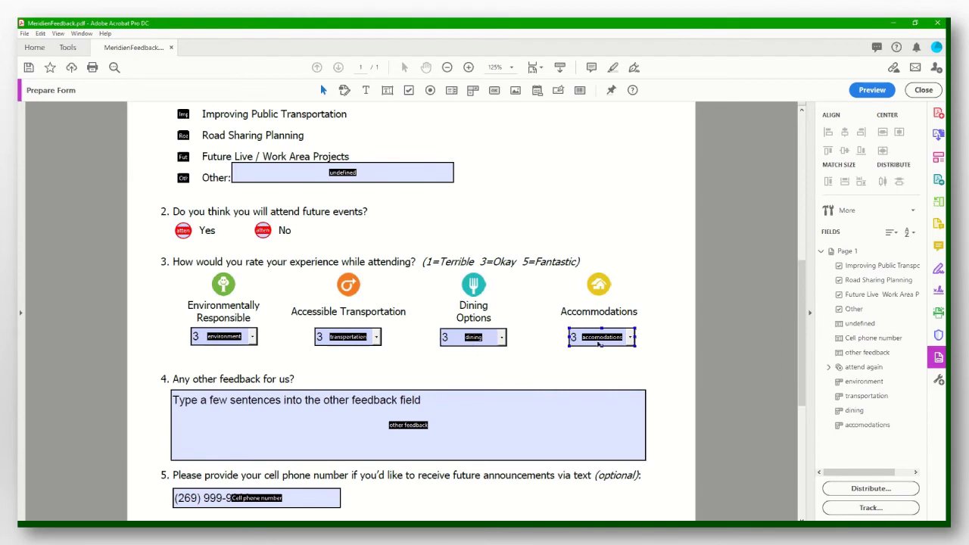
- Add a button field named Reset just above the form's THANK YOU!! footer
click(536, 361)
scroll(704, 348, down, 3)
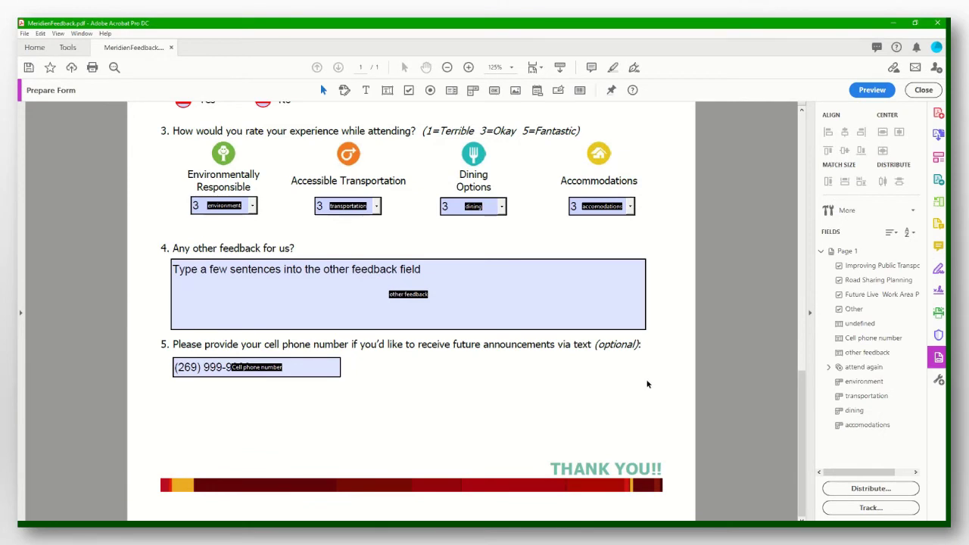
click(494, 91)
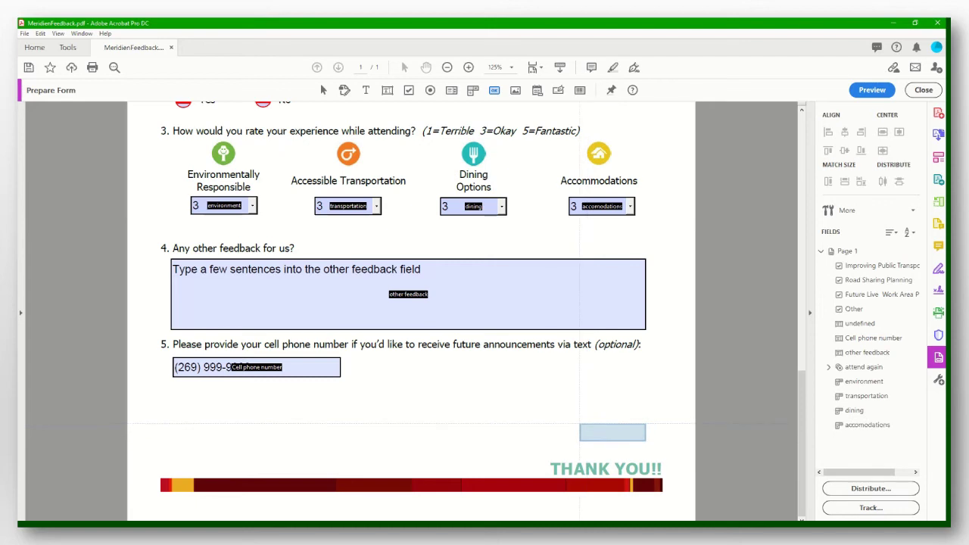
click(578, 423)
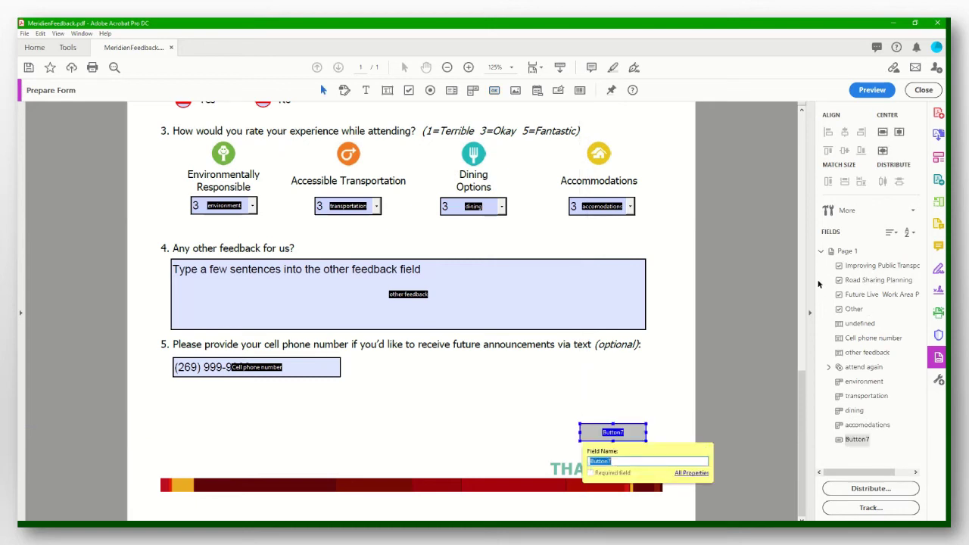
text(Reset)
- In the Reset button's full properties, set its Options label to Start Over
click(691, 473)
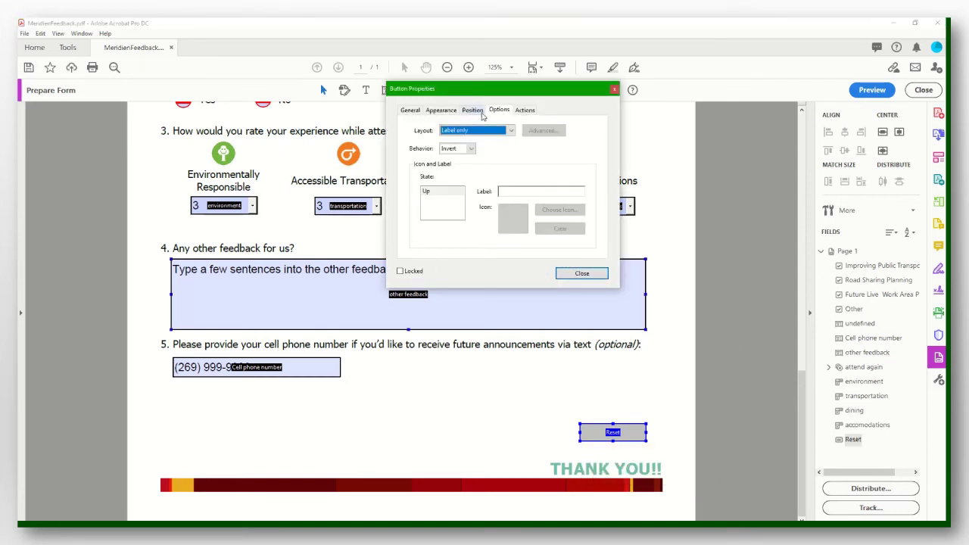
click(409, 111)
click(498, 110)
click(532, 191)
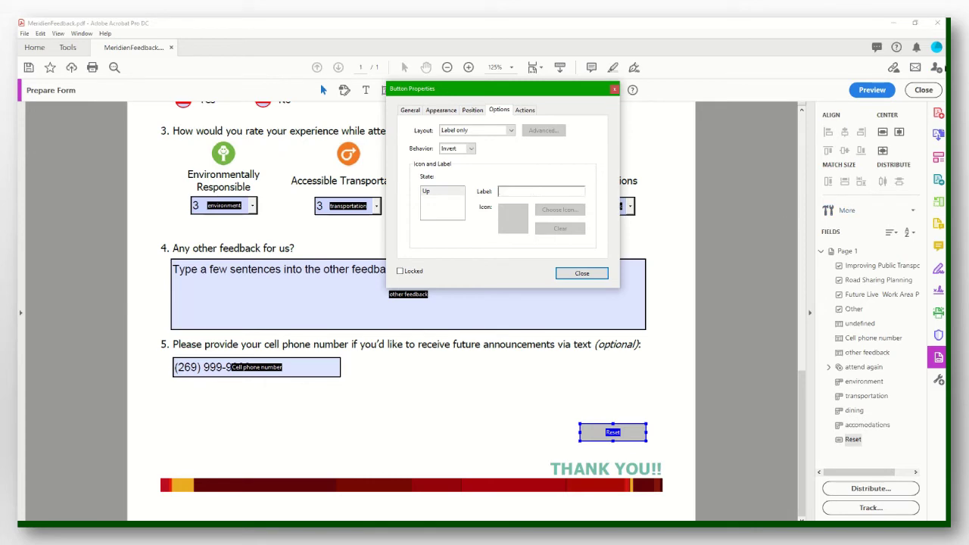
text(Start Over)
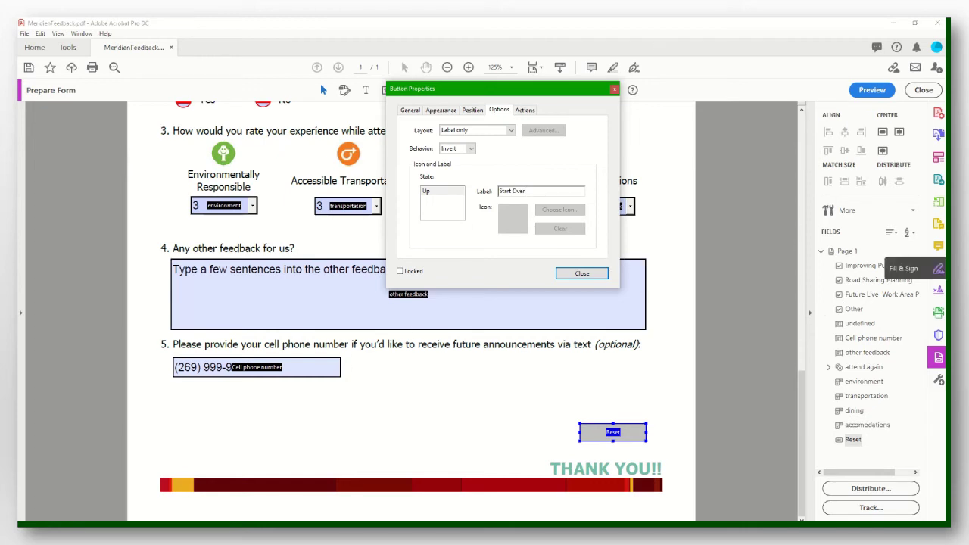
click(700, 284)
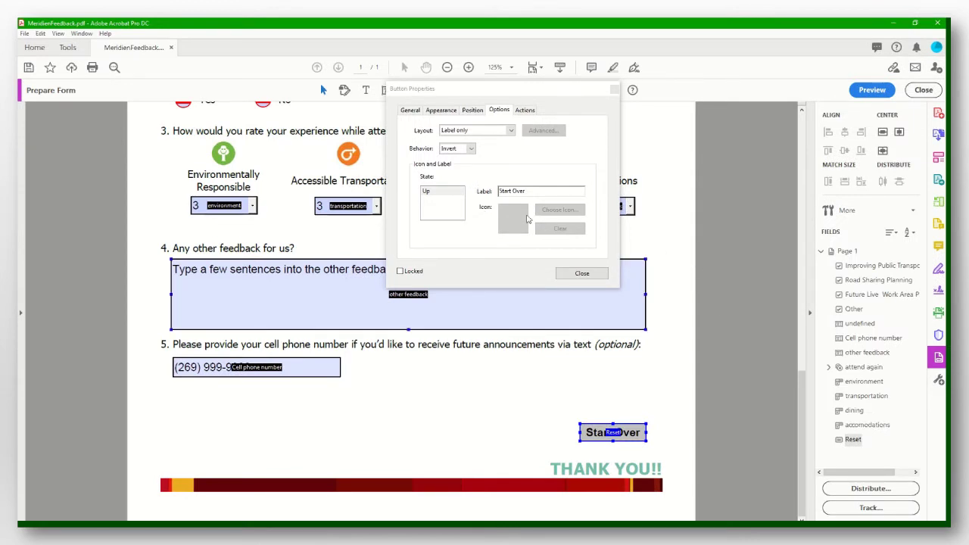
click(525, 111)
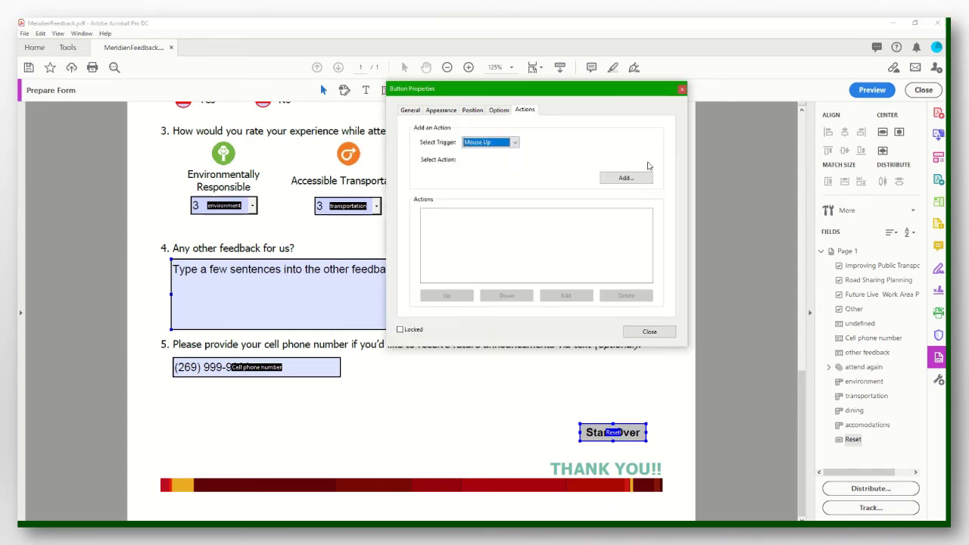
- Add a 'Reset a form' action to the button that clears all listed fields
click(632, 160)
scroll(594, 220, down, 2)
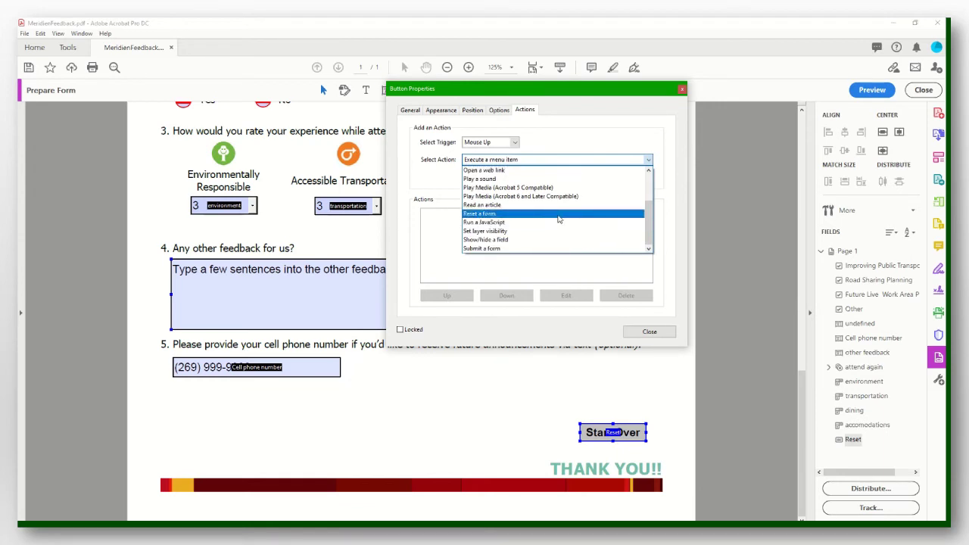
click(559, 216)
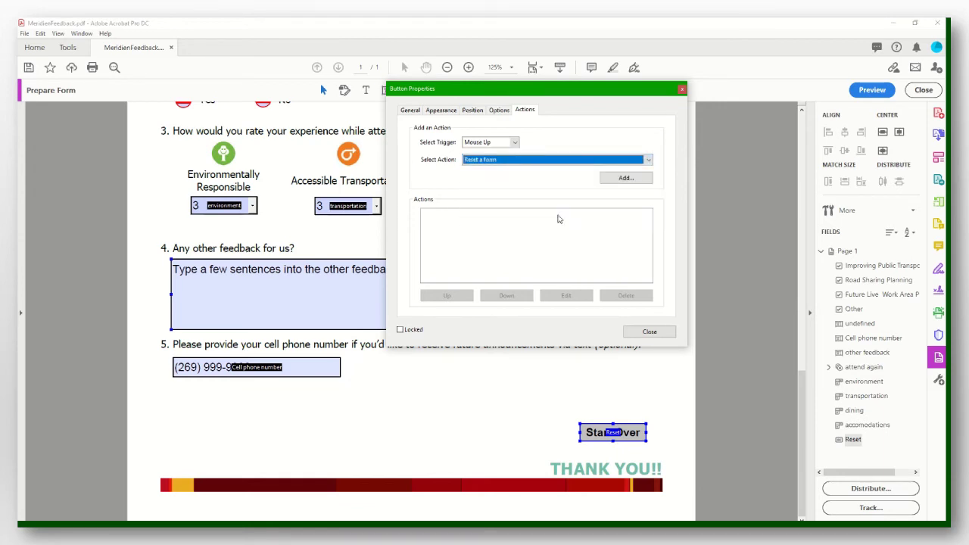
click(625, 177)
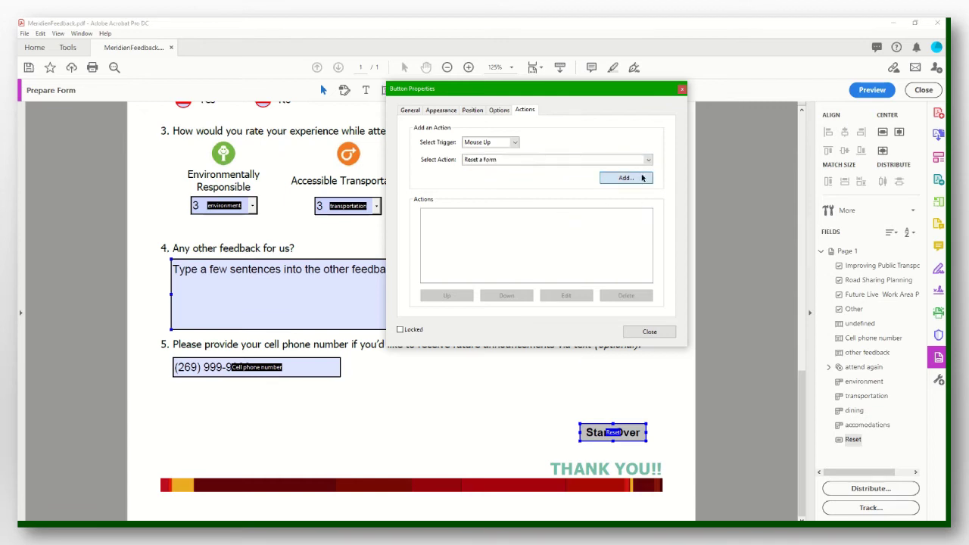
drag(494, 262, 494, 239)
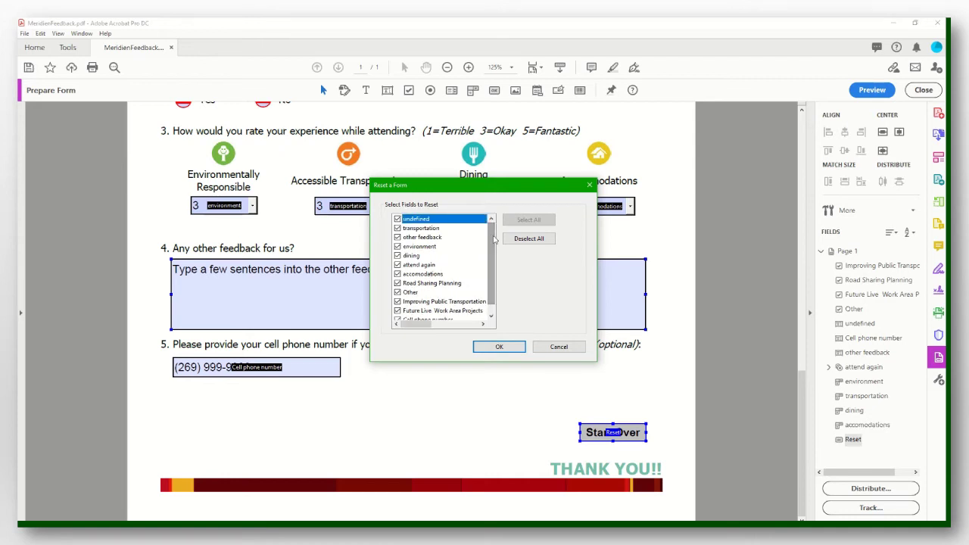
click(498, 345)
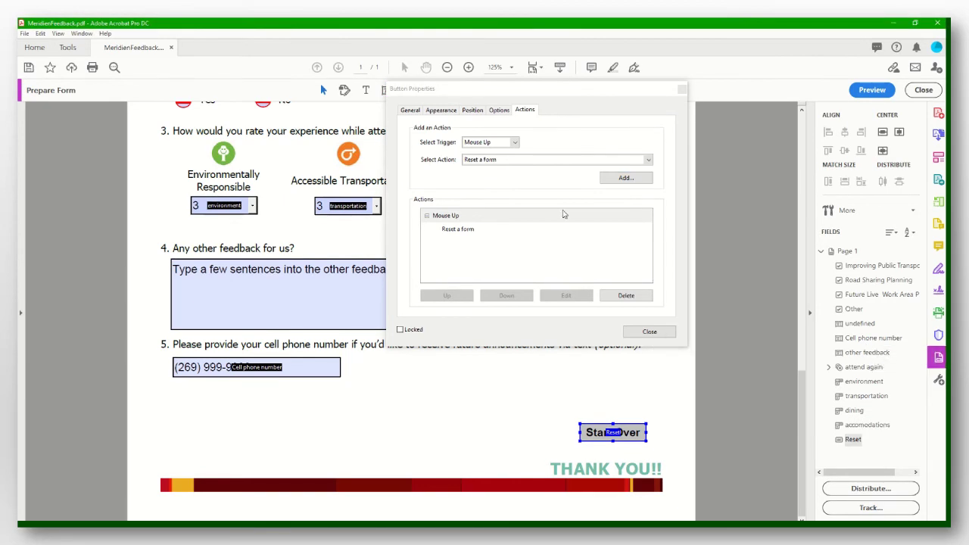
click(437, 112)
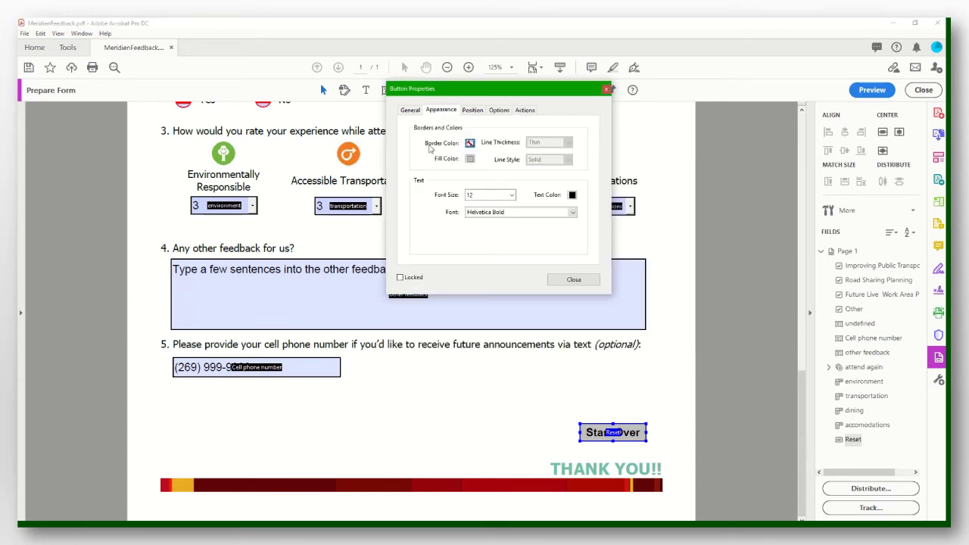
- Give the Start Over button a dark red medium beveled border and red fill, then preview
click(470, 143)
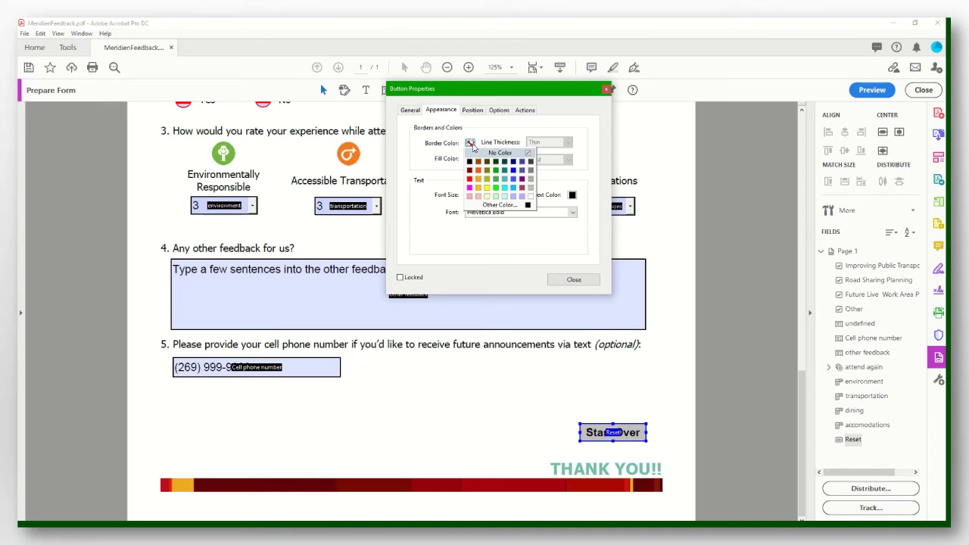
click(470, 170)
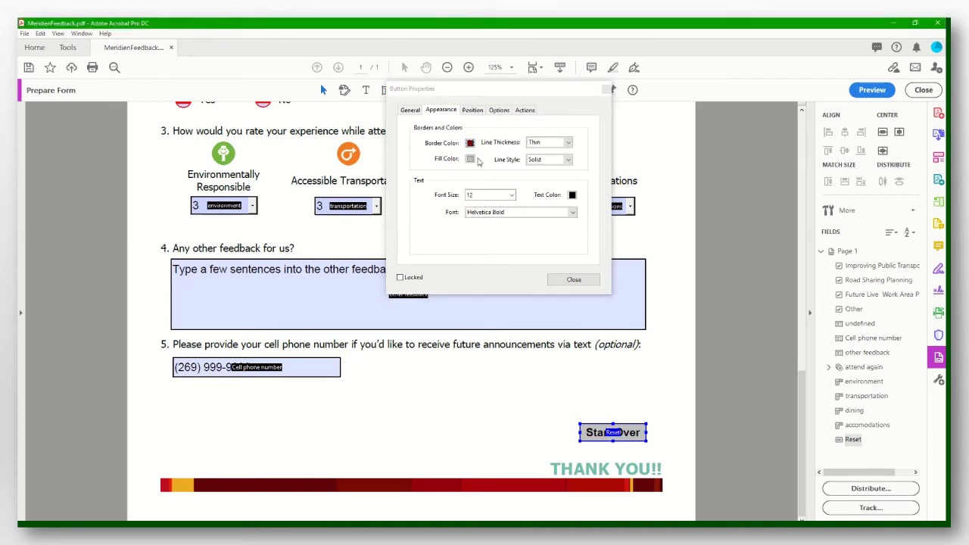
click(471, 160)
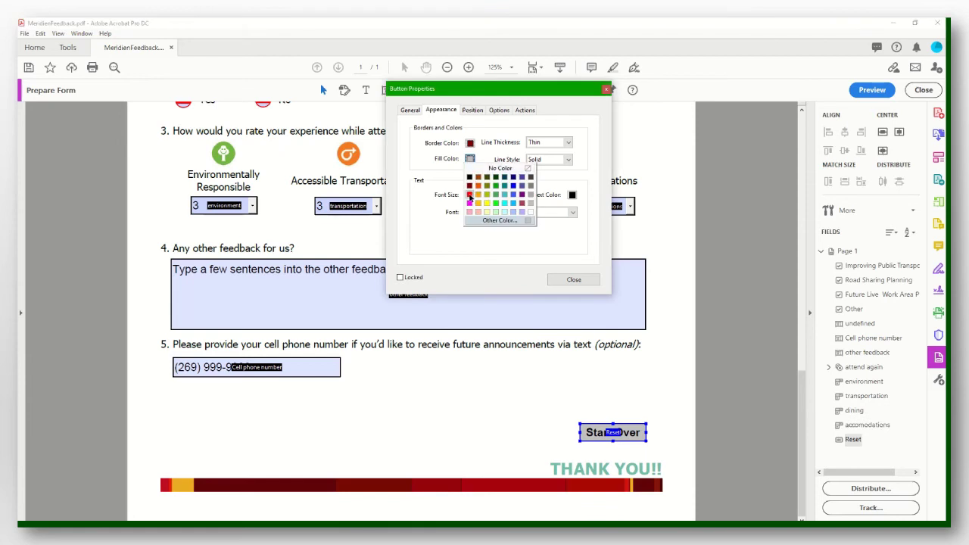
click(469, 195)
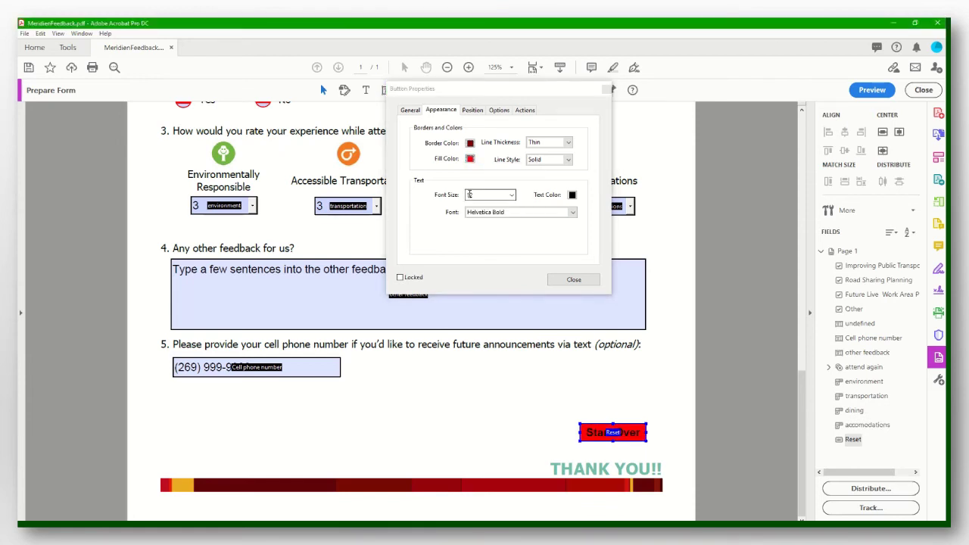
click(567, 144)
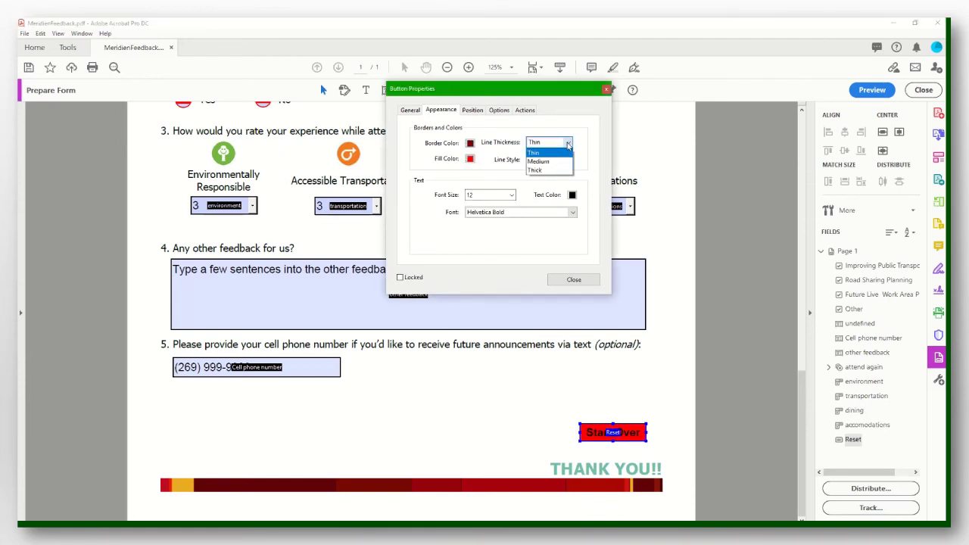
click(555, 162)
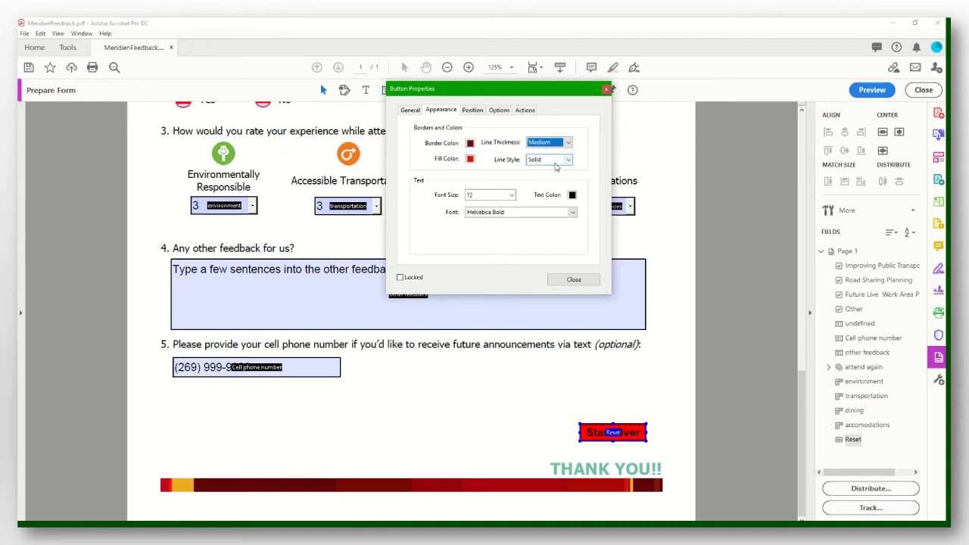
click(569, 161)
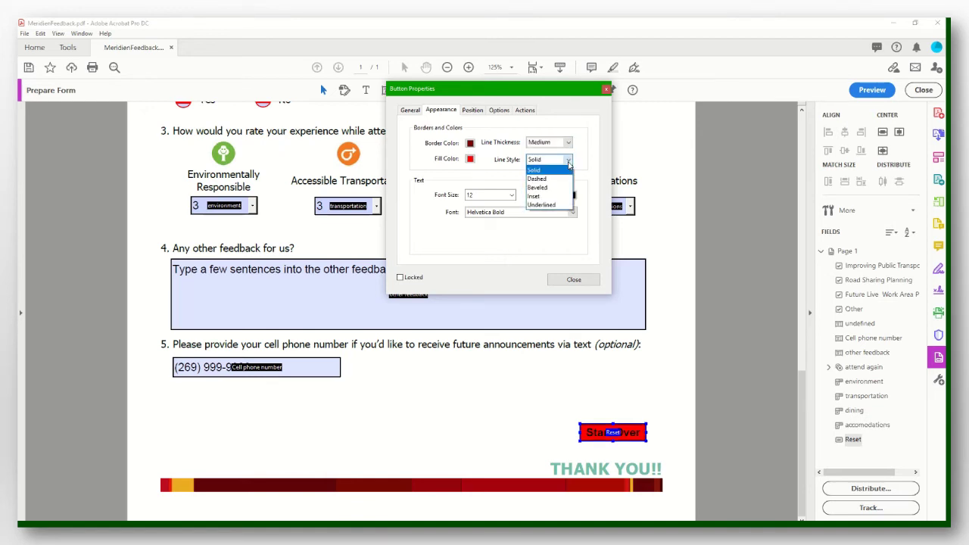
click(551, 190)
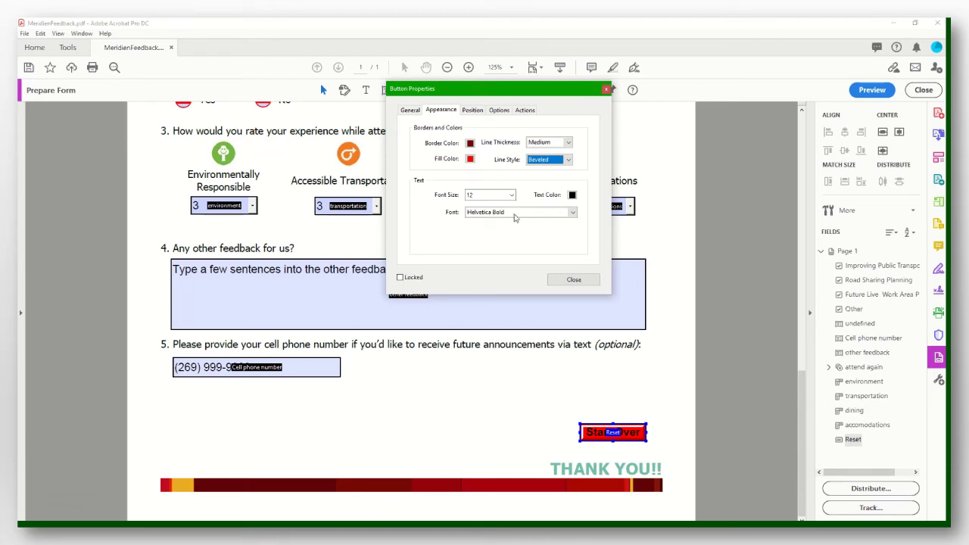
click(578, 281)
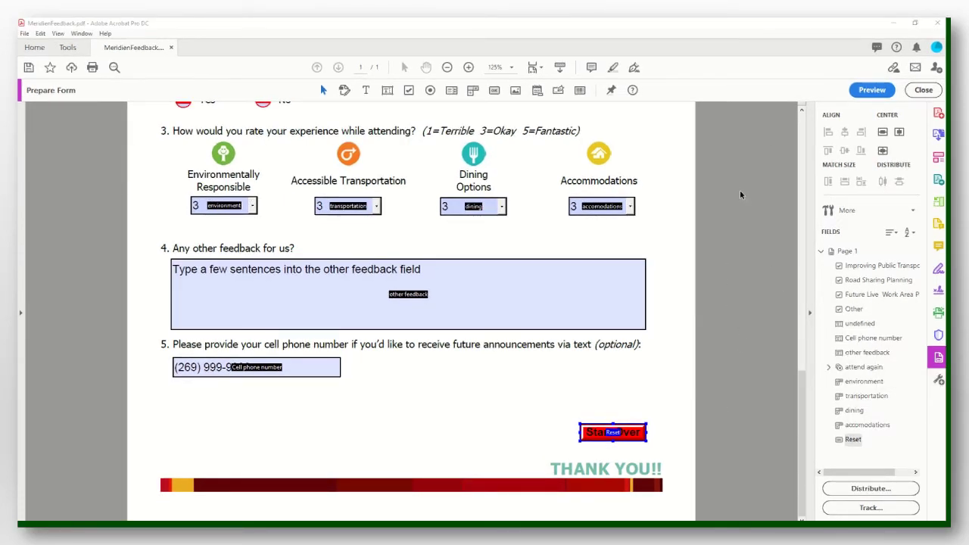
click(869, 93)
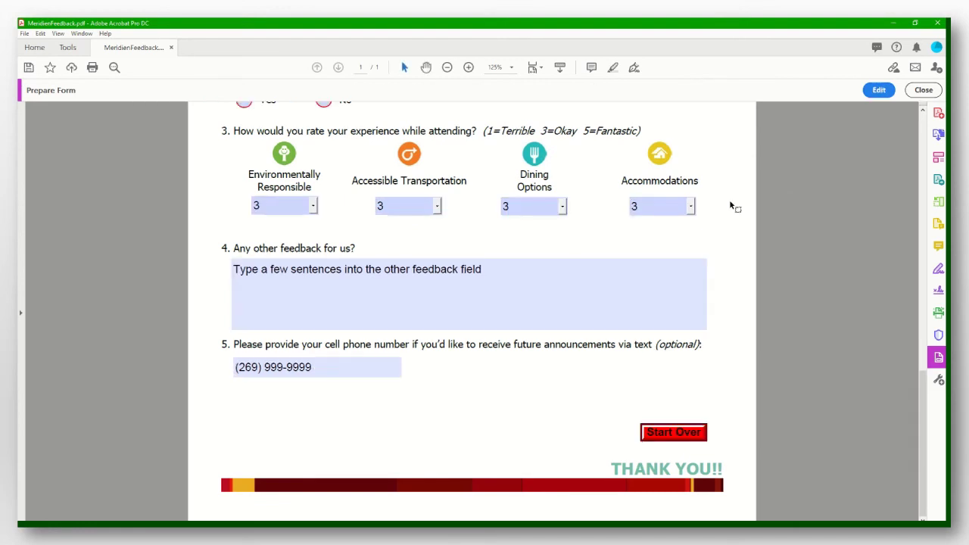
- Zoom out to fit the page and use Start Over to clear all answers
click(446, 67)
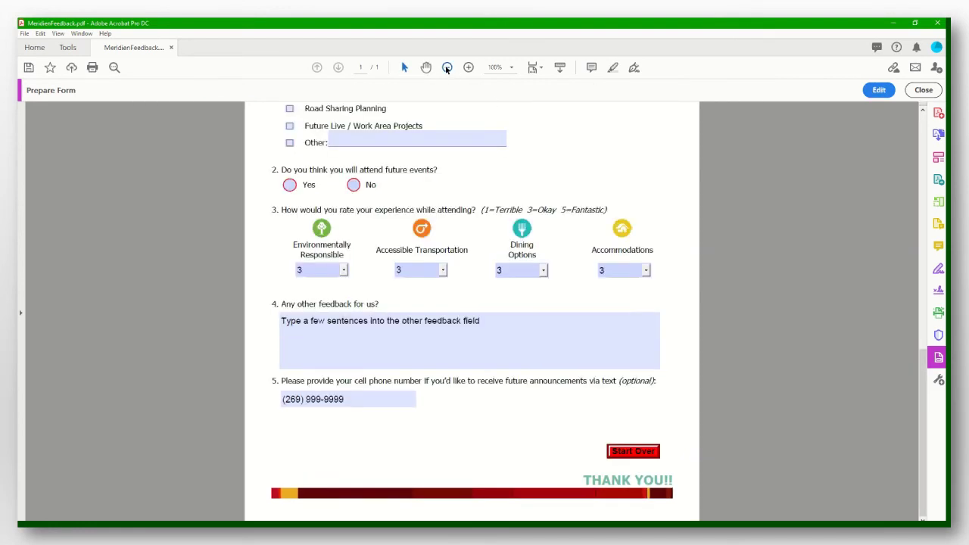
click(447, 68)
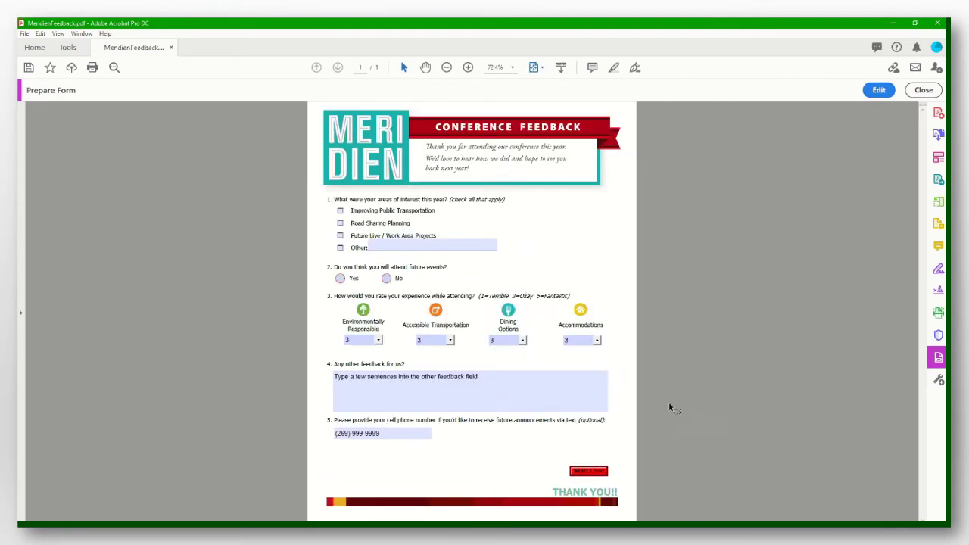
click(588, 471)
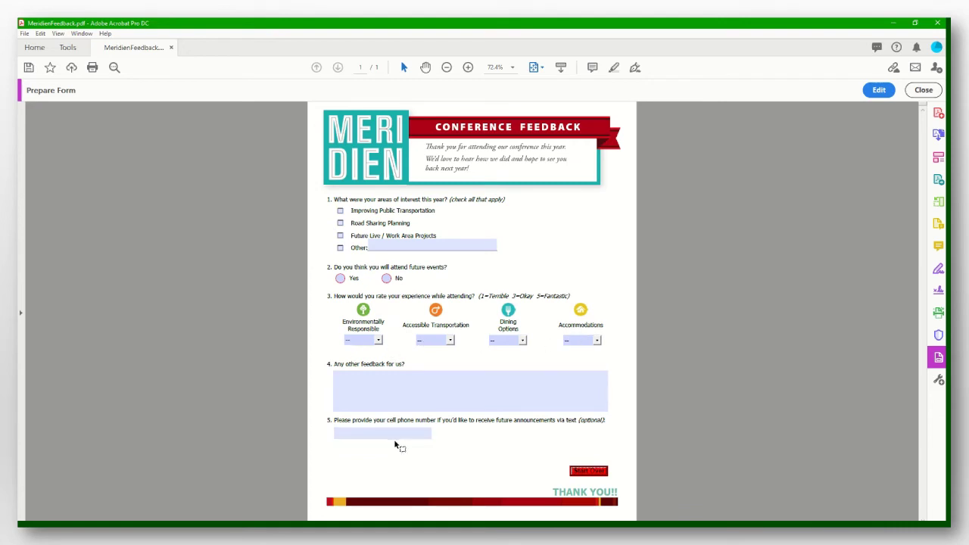
- Rate Environmentally Responsible 2 and Accessible Transportation 3, answer No, then close form editing
click(378, 339)
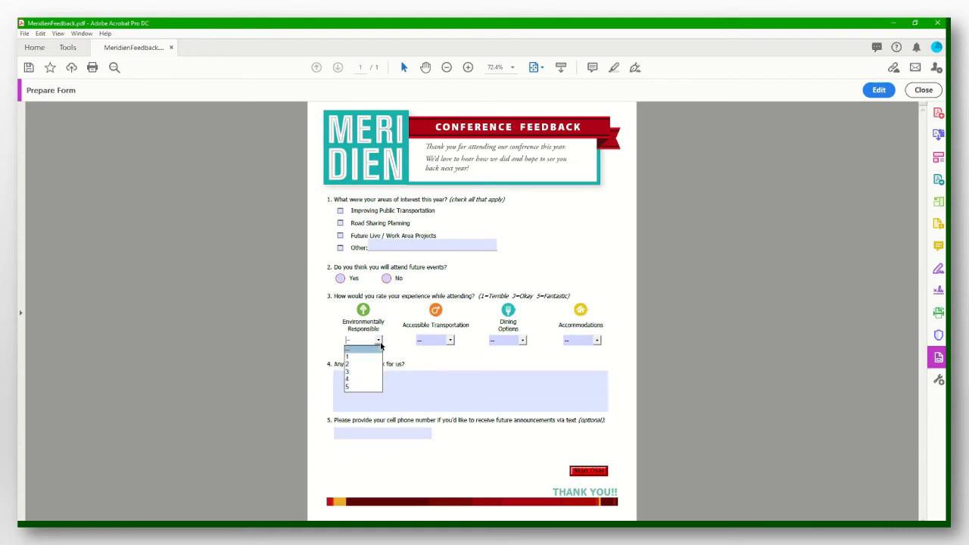
click(369, 361)
click(449, 342)
click(433, 369)
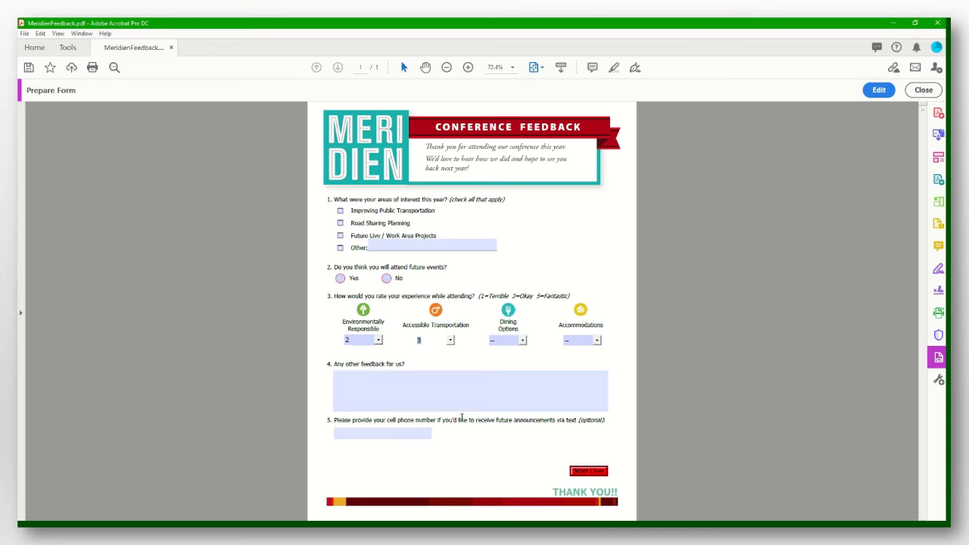
click(339, 278)
click(388, 279)
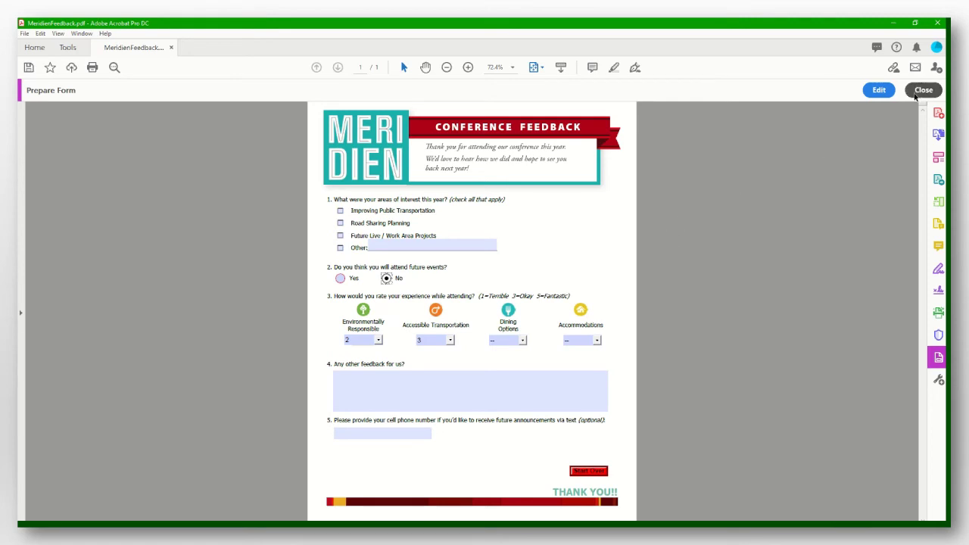
click(922, 90)
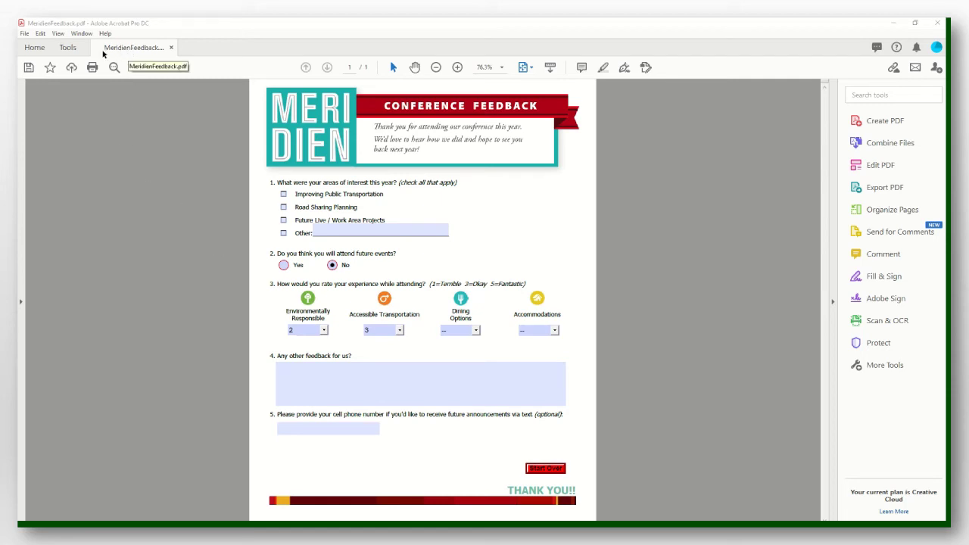
- Save the form to Downloads under the new lab file name and close the document
click(25, 33)
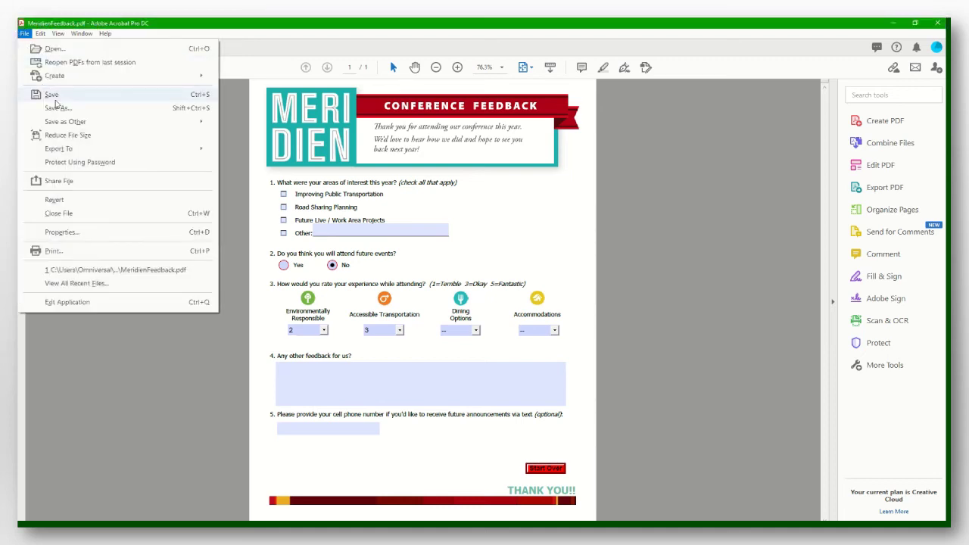
click(56, 110)
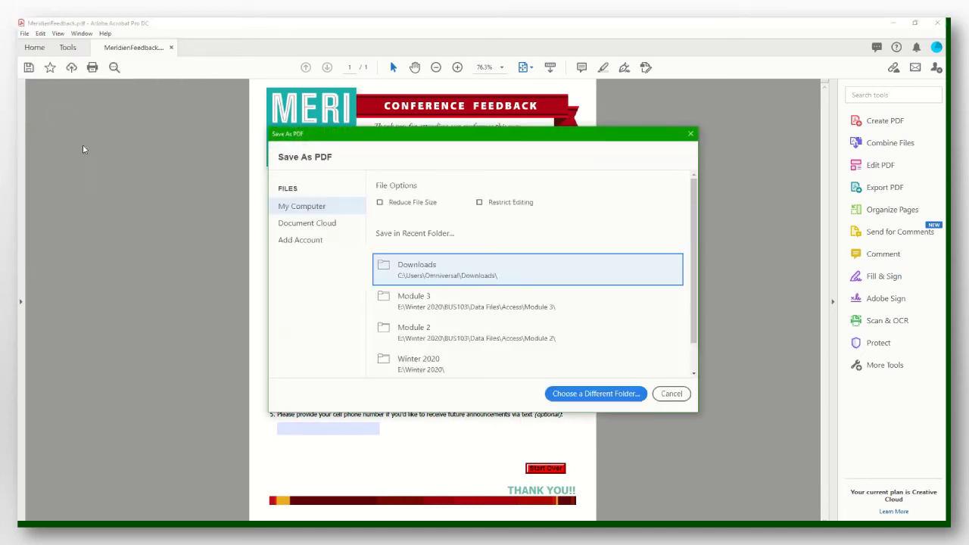
click(441, 274)
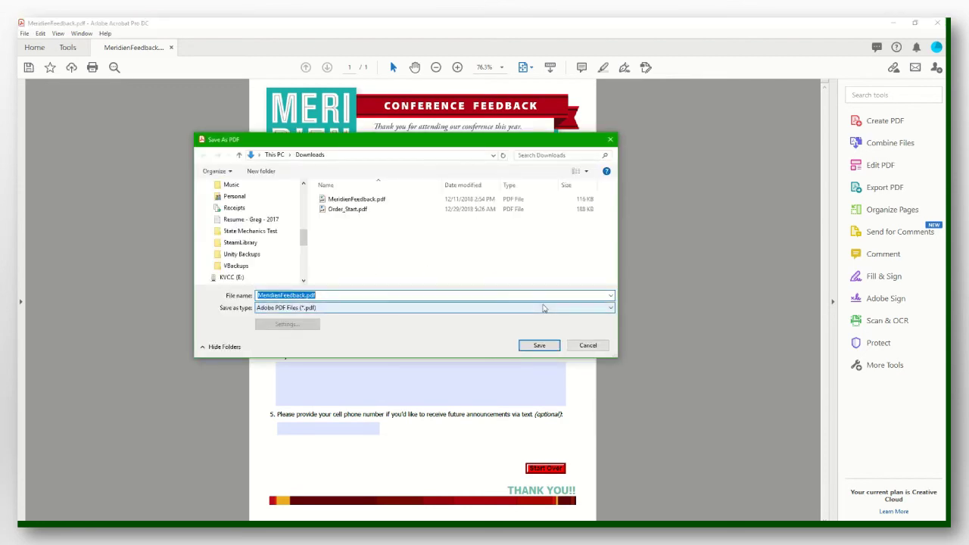
text(Greg Doonan - Lab 7 - Part 1)
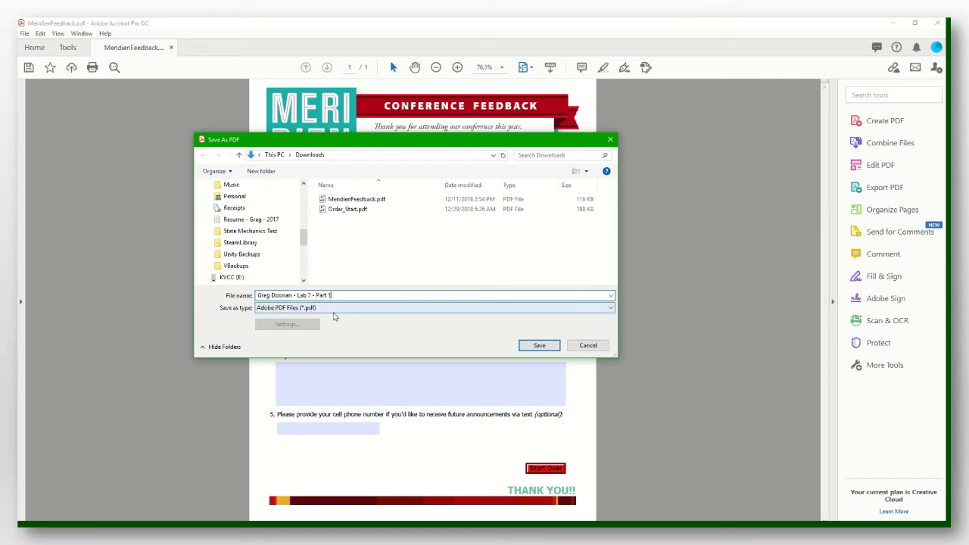
click(537, 346)
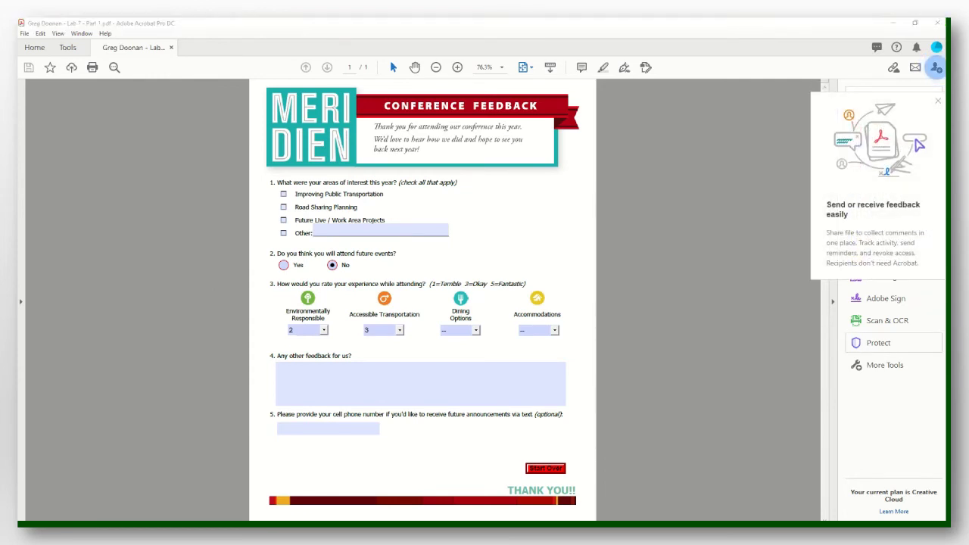
click(619, 294)
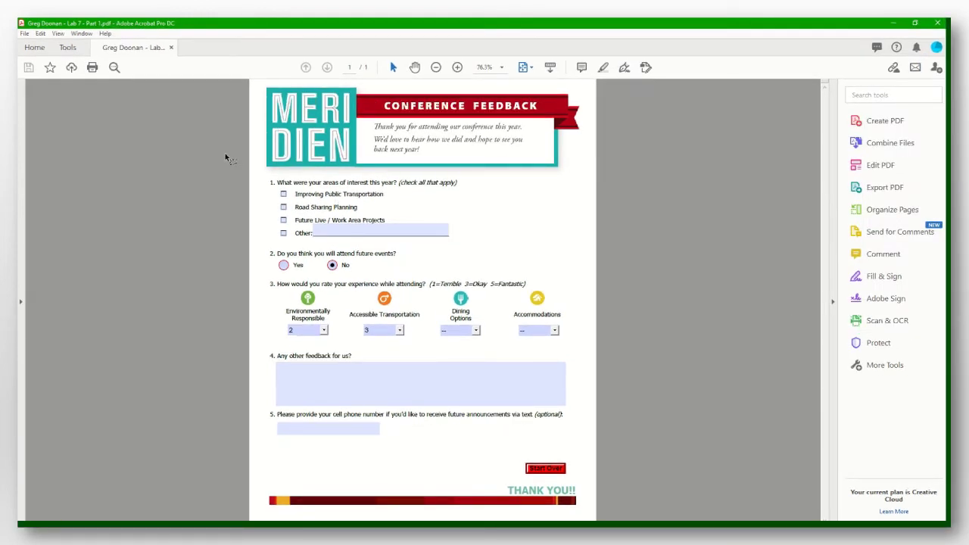
click(171, 48)
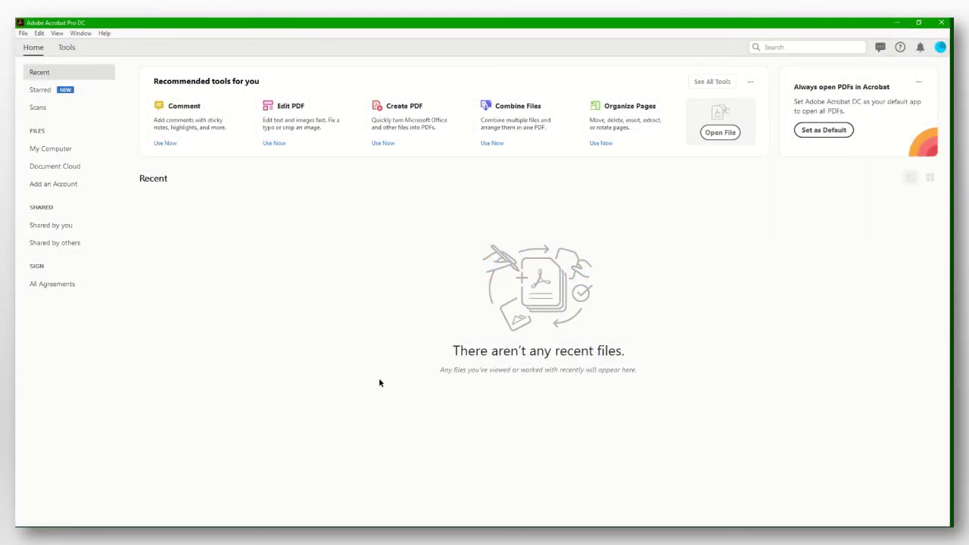
- Open Order_Start.pdf and start Prepare Form editing on it
click(719, 132)
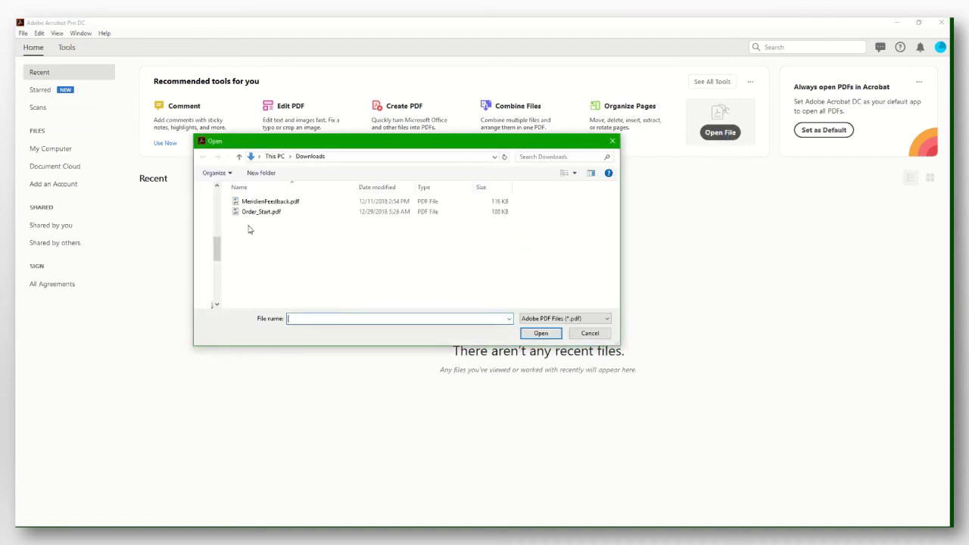
double_click(261, 213)
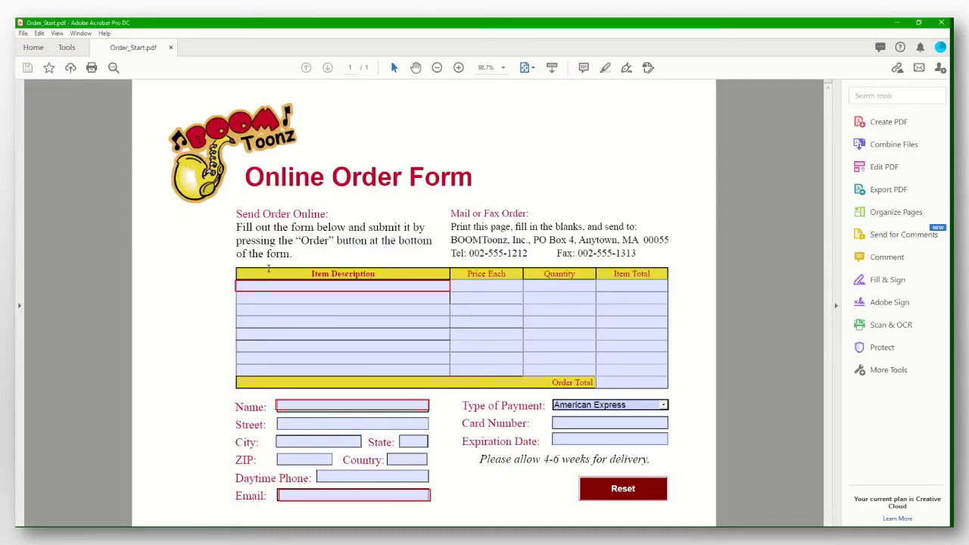
click(65, 48)
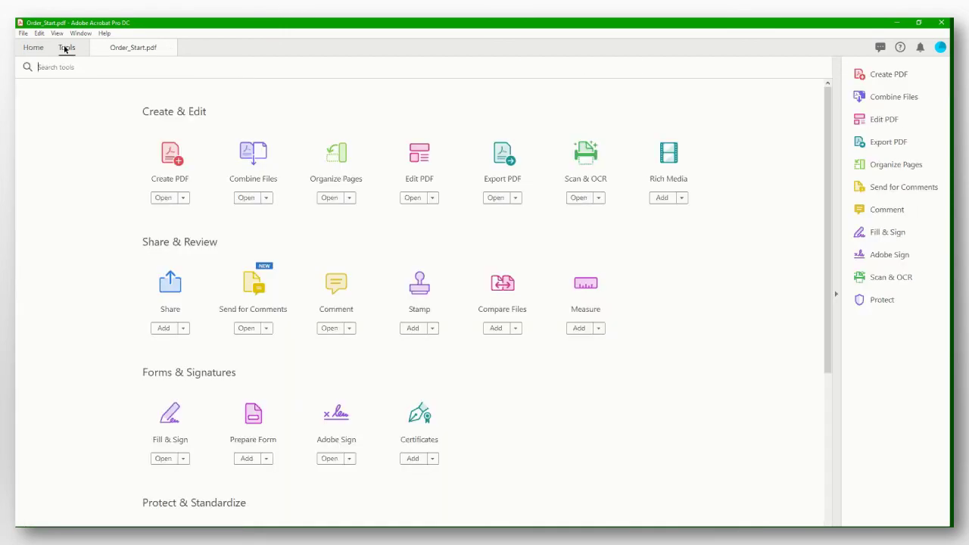
click(257, 422)
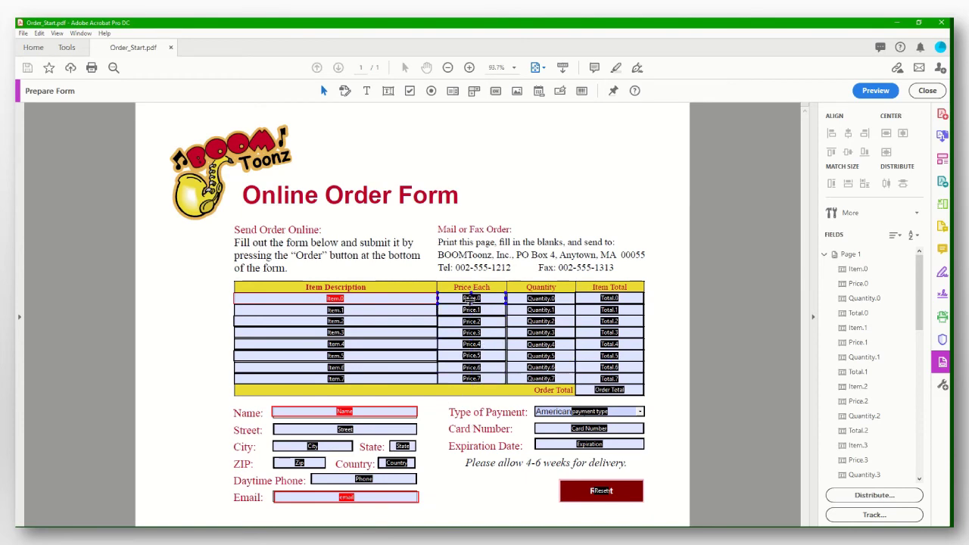
- Select the Price.0 field and open its properties
click(297, 301)
click(480, 300)
ctrl+click(480, 300)
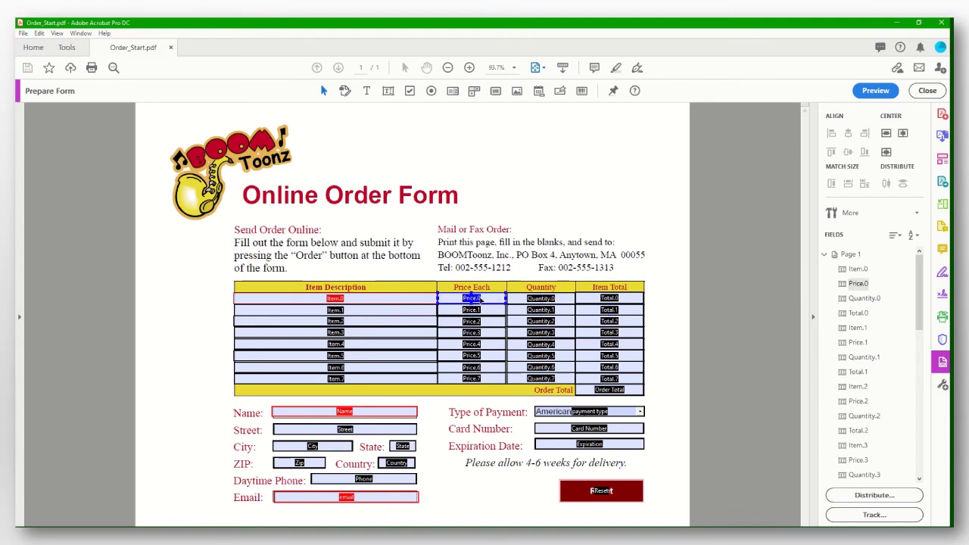
double_click(478, 300)
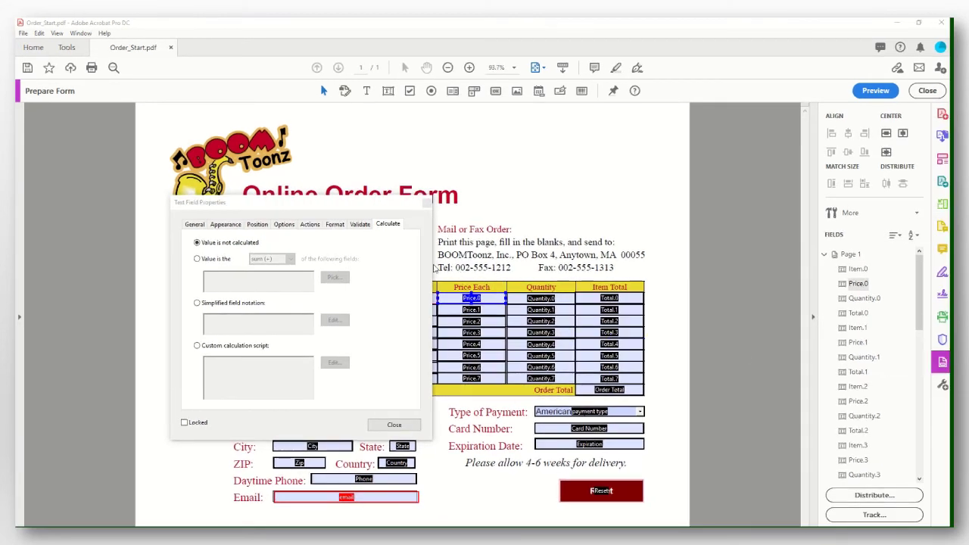
- Format Price.0 as currency with a $ symbol
click(335, 225)
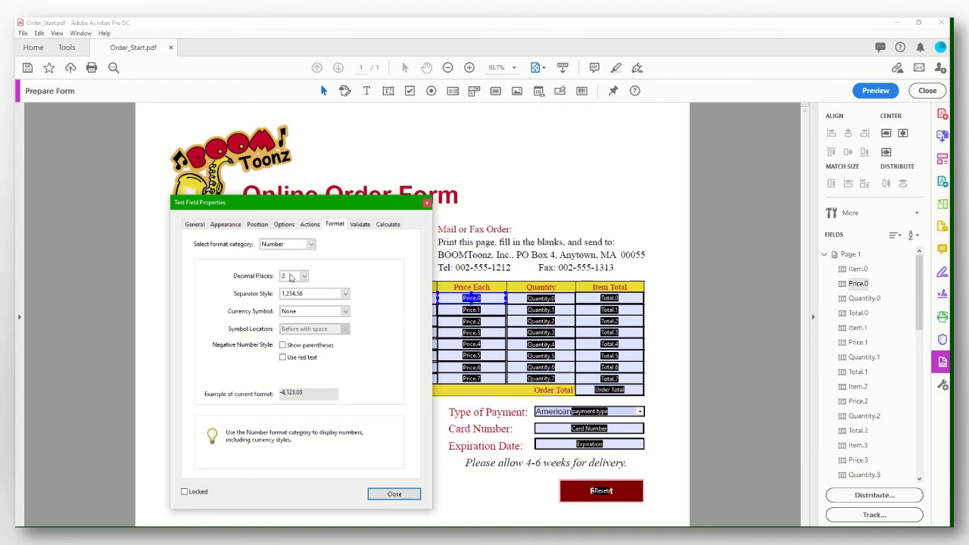
click(345, 313)
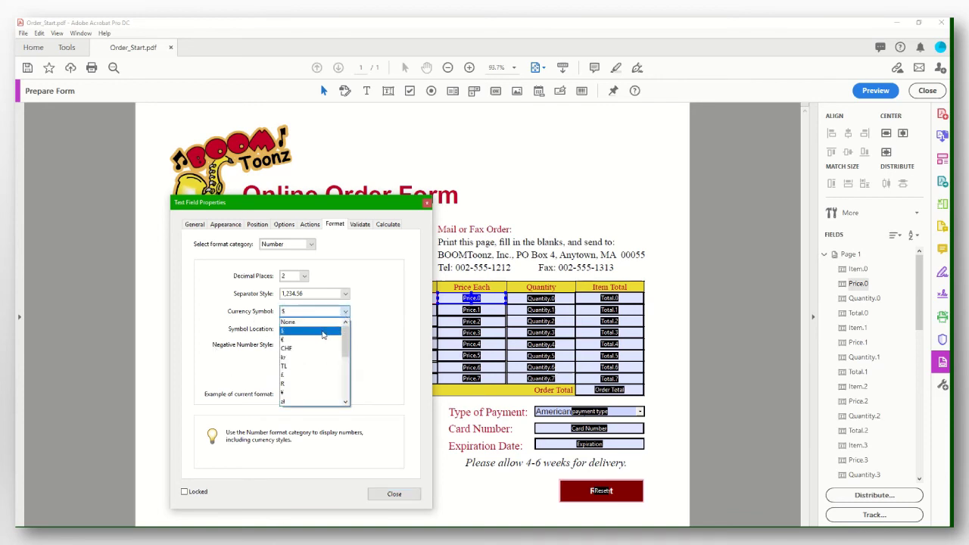
click(326, 330)
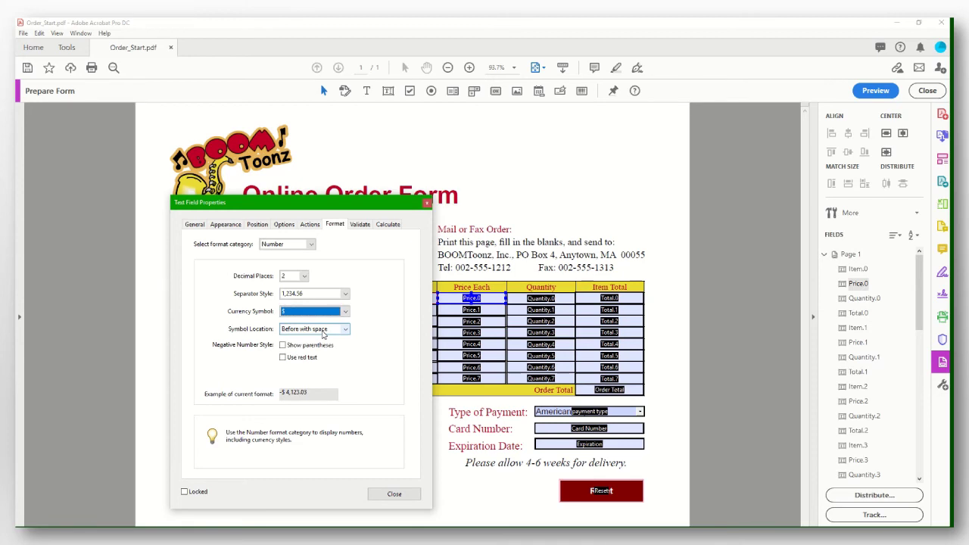
- Restrict Price.0 to values in the range 0 to 1000 and close the properties
click(360, 226)
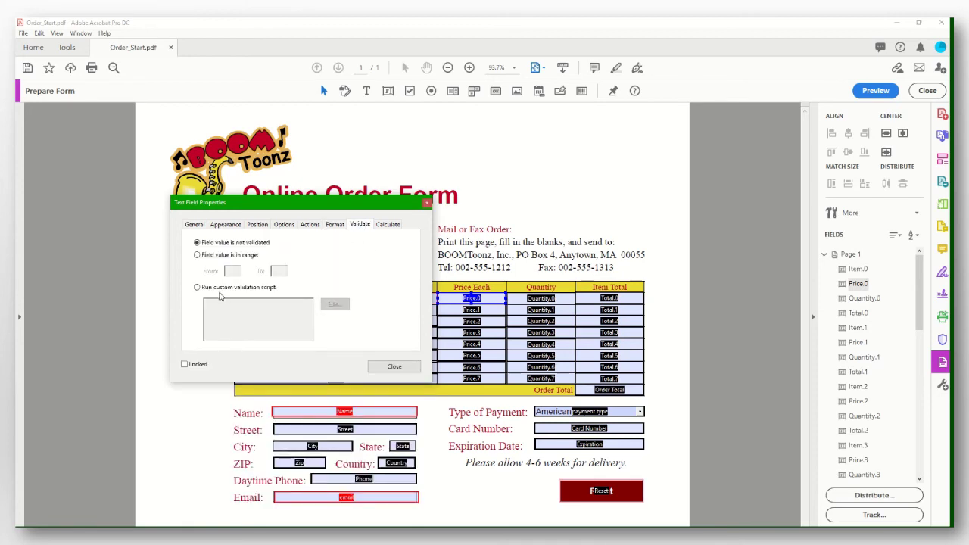
click(197, 256)
click(278, 274)
text(1000)
click(394, 366)
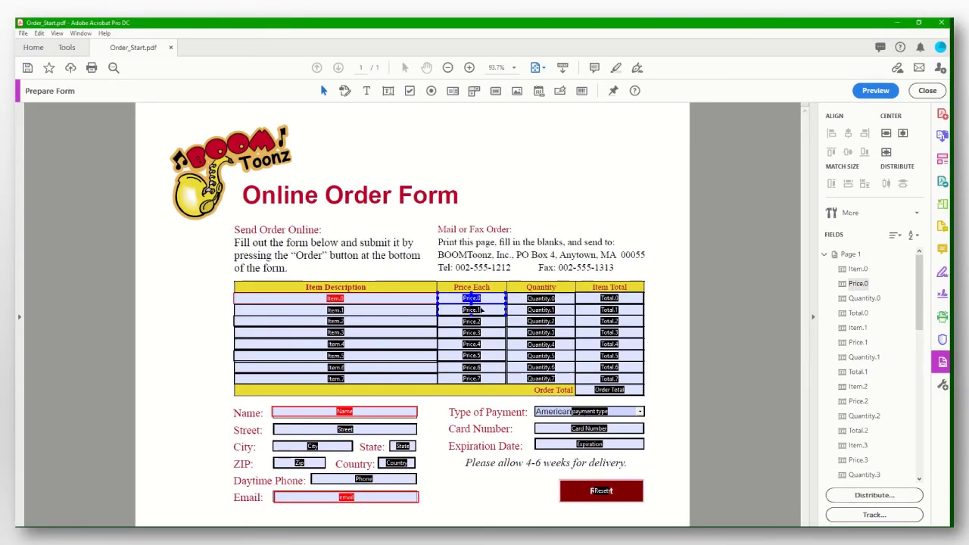
- Preview the form and enter 200 in the first Price Each field to test validation
click(871, 91)
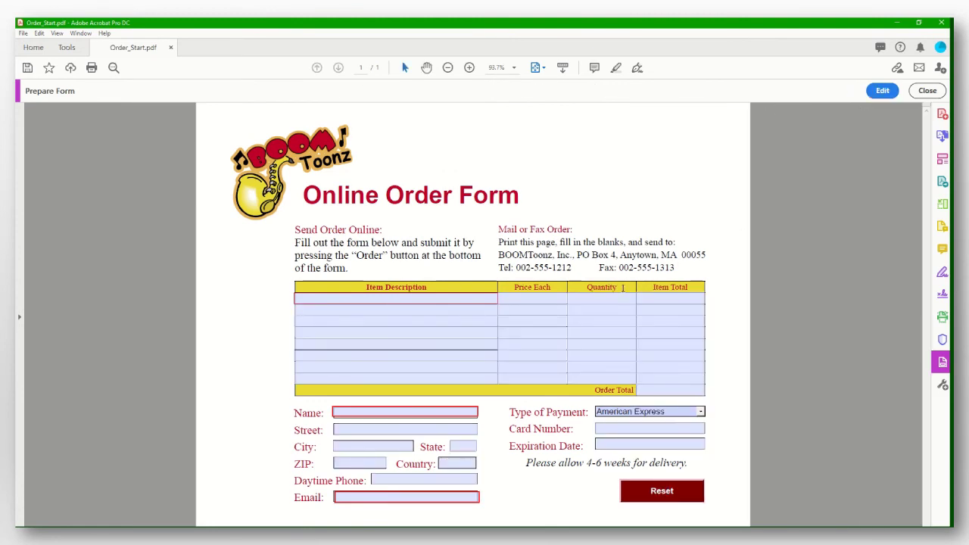
click(503, 299)
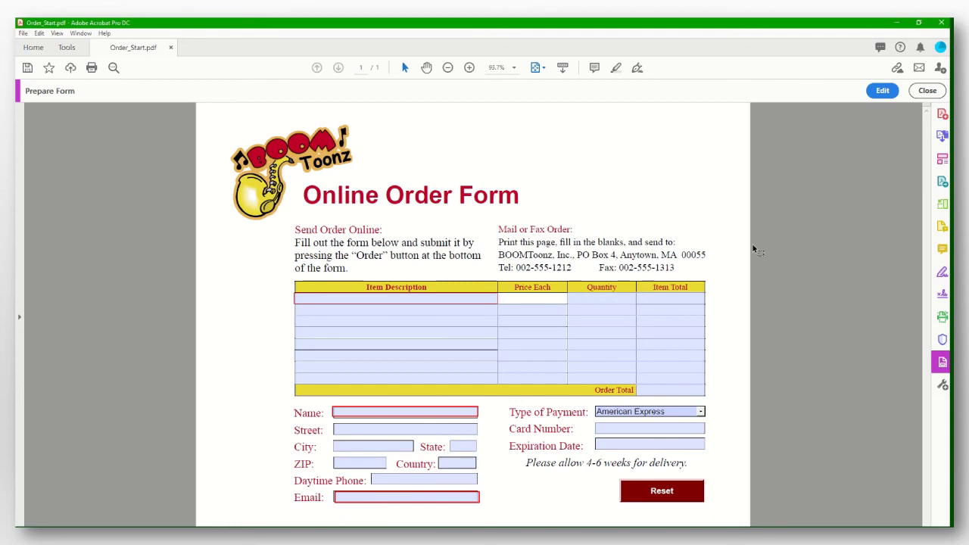
text(2000)
key(Tab)
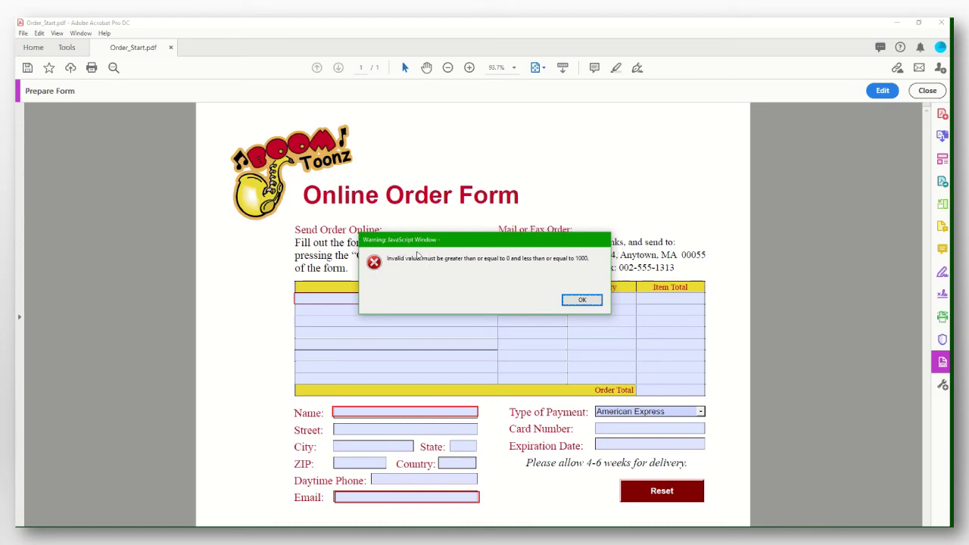
- Dismiss the out-of-range warning and enter 1000 so Price.0 shows $ 1,000.00
click(582, 299)
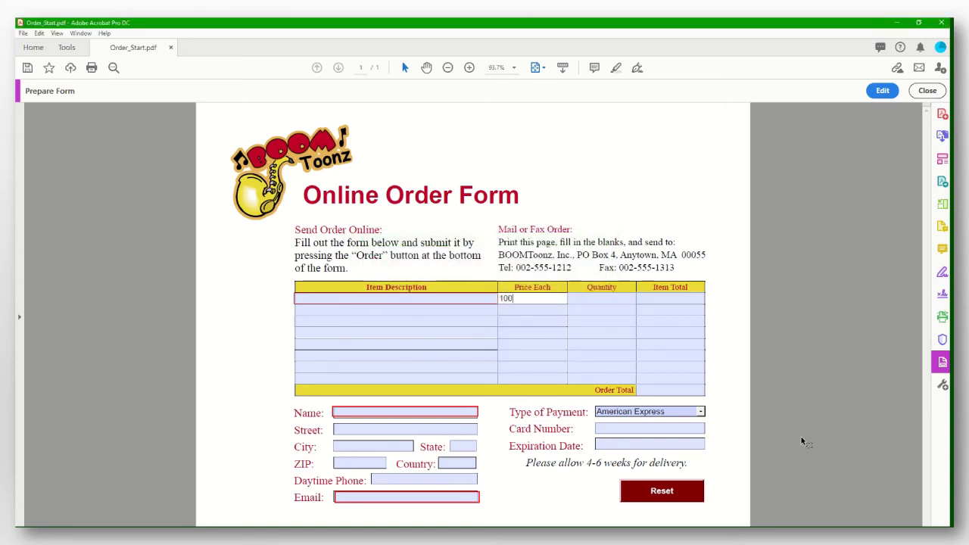
text(1000)
key(Tab)
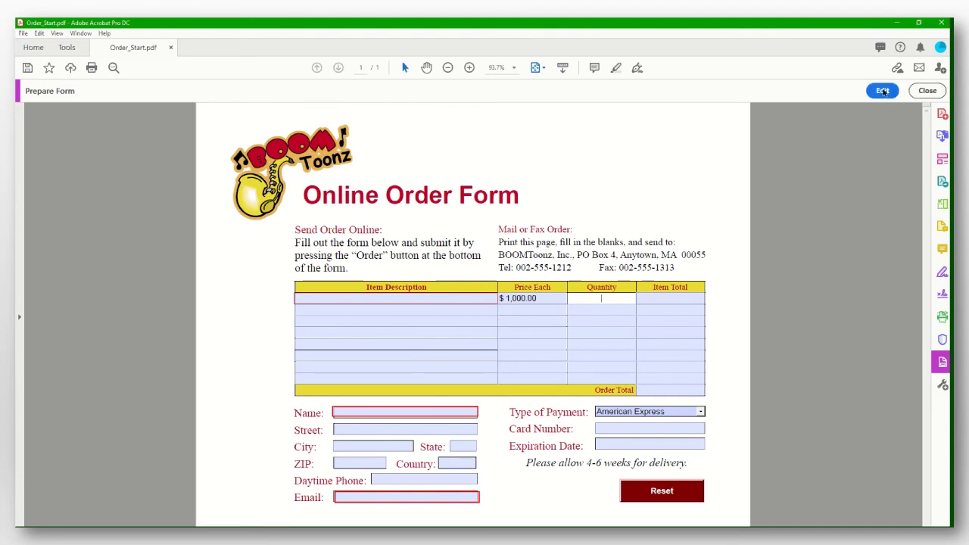
click(882, 91)
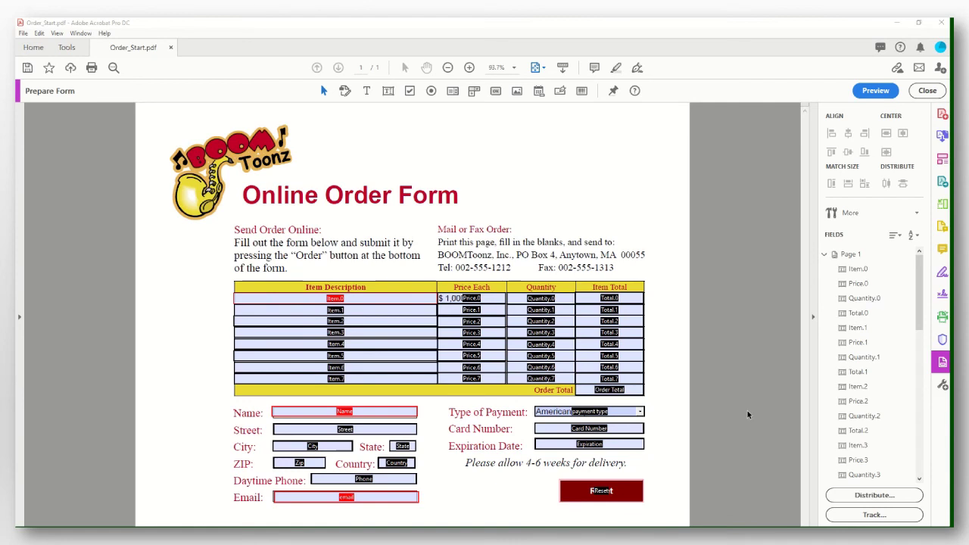
- Inspect the first-row fields and open Total.0's Text Field Properties on the Calculate tab
click(610, 297)
click(471, 298)
click(532, 297)
click(609, 297)
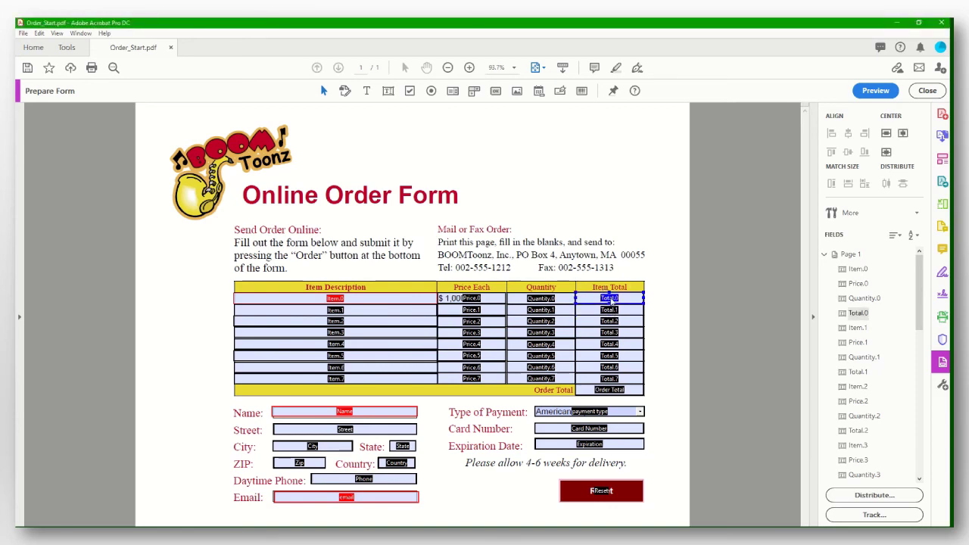
right_click(609, 298)
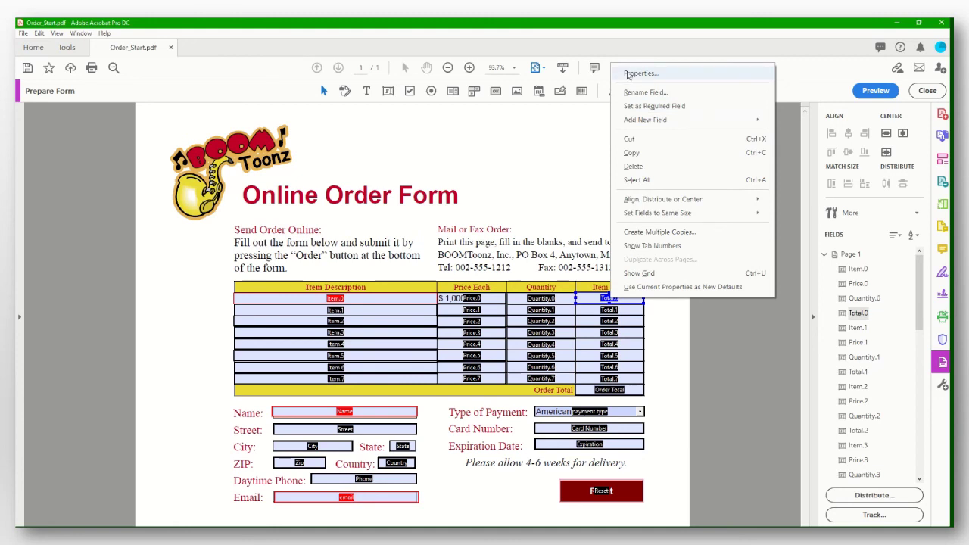
click(636, 73)
drag(367, 209, 492, 194)
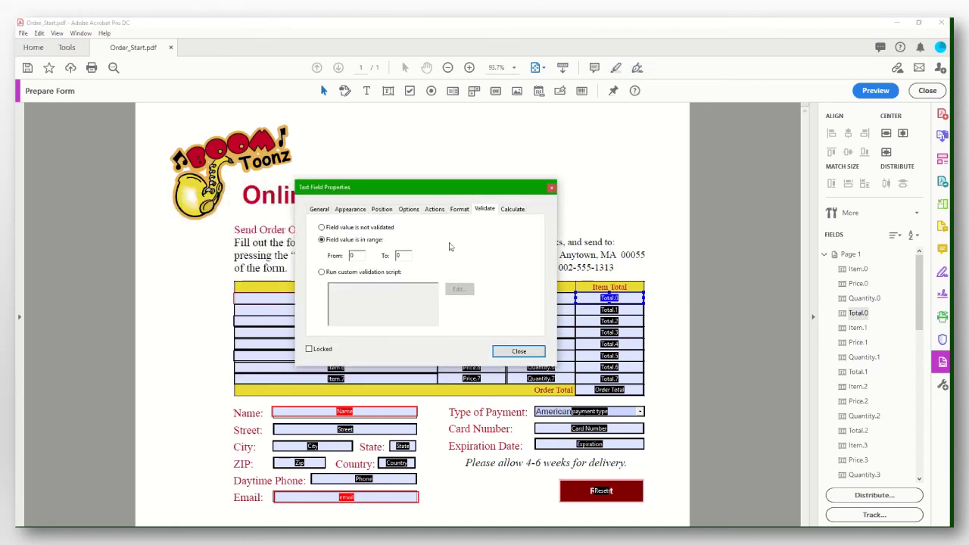
click(511, 212)
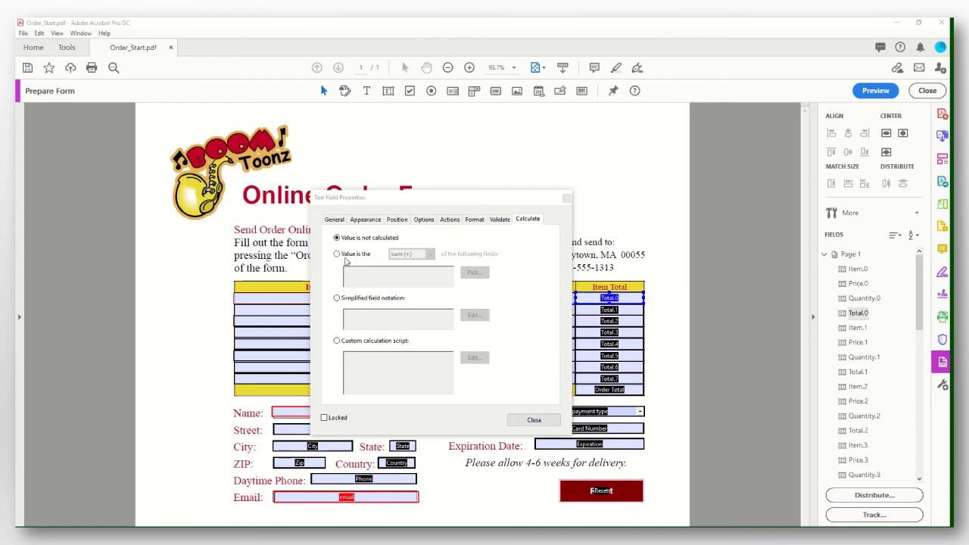
- Set Total.0's value to the product (x) of Price.0 and Quantity.0, then close the dialog
click(337, 254)
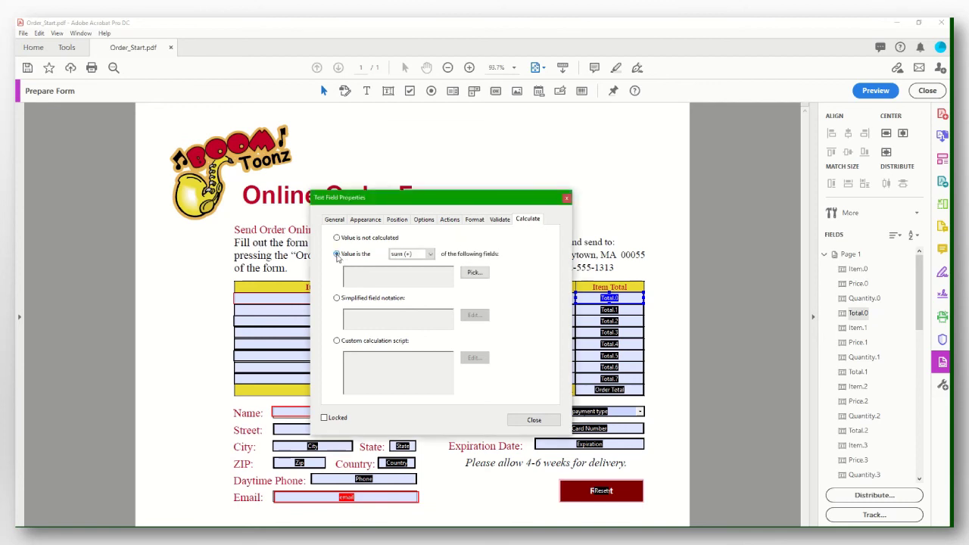
click(429, 259)
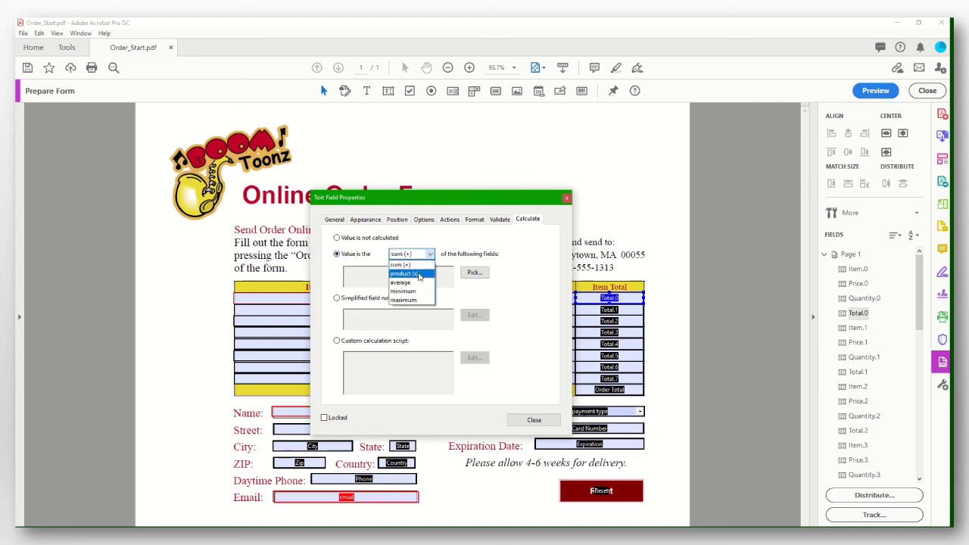
click(418, 273)
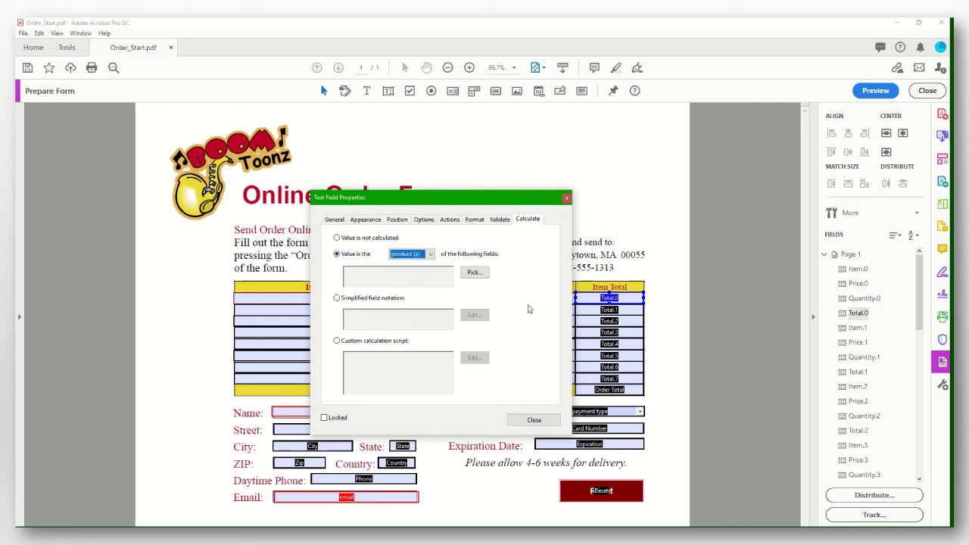
click(473, 273)
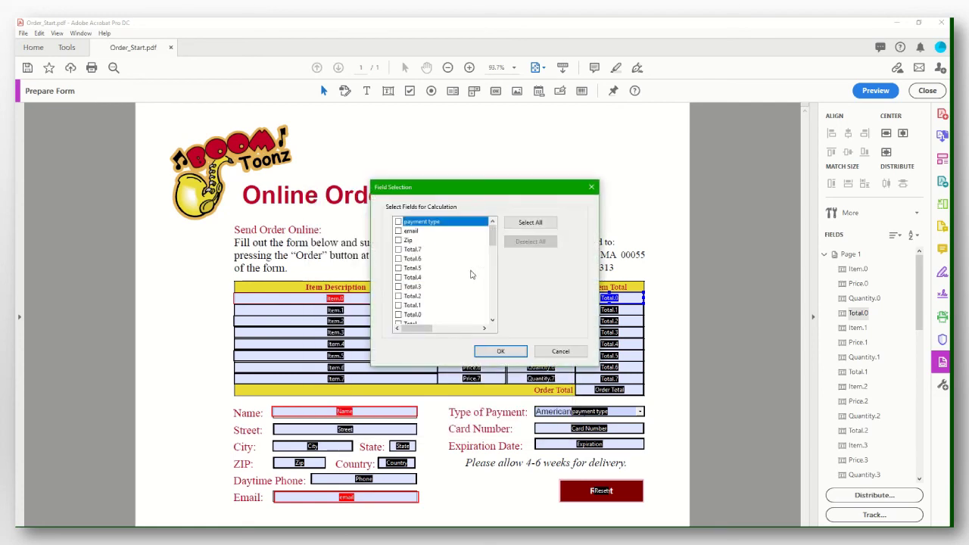
scroll(468, 274, down, 3)
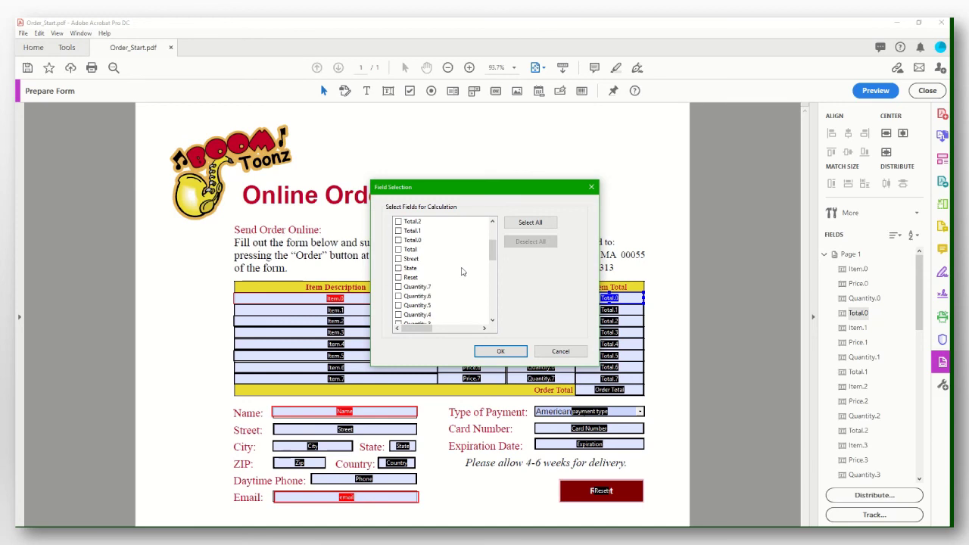
scroll(461, 271, down, 3)
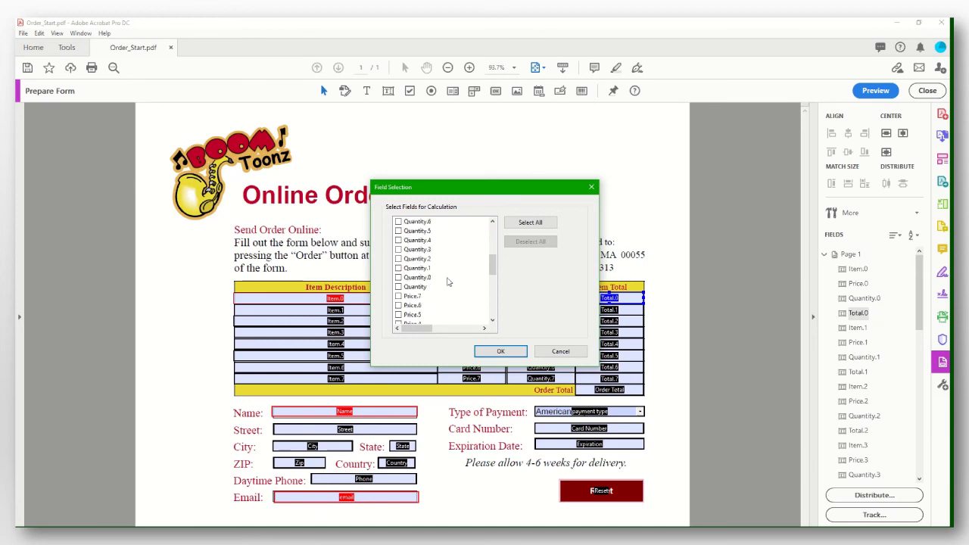
click(398, 278)
scroll(471, 289, down, 5)
scroll(443, 270, up, 3)
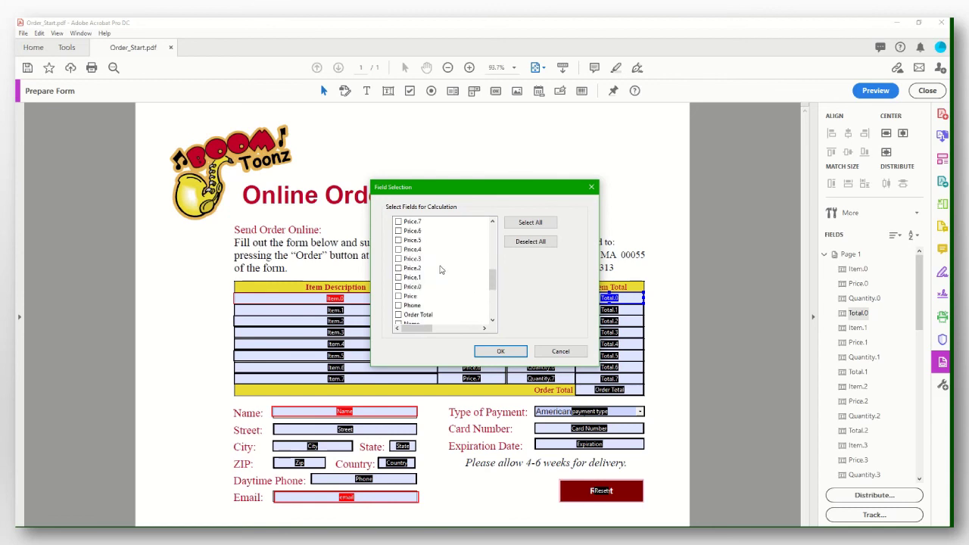
click(398, 287)
click(498, 351)
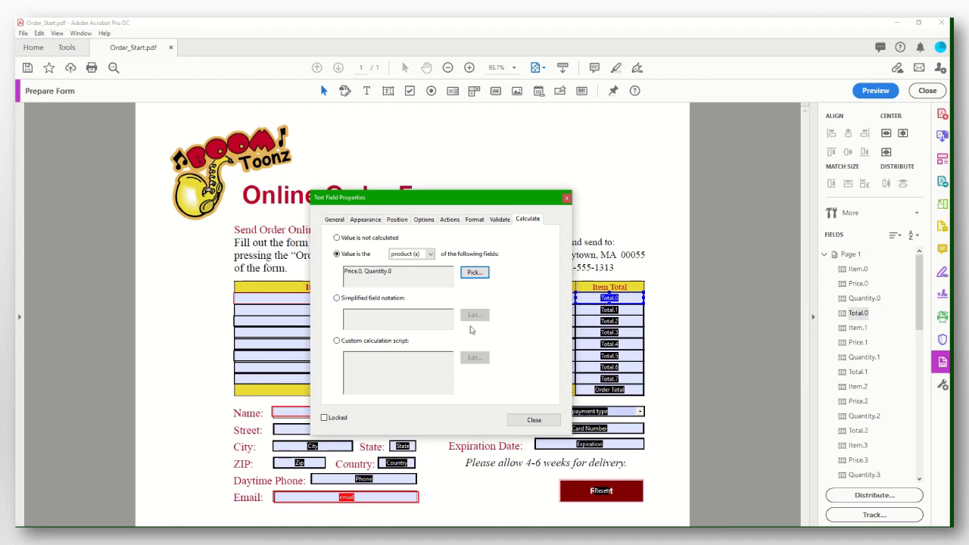
click(532, 420)
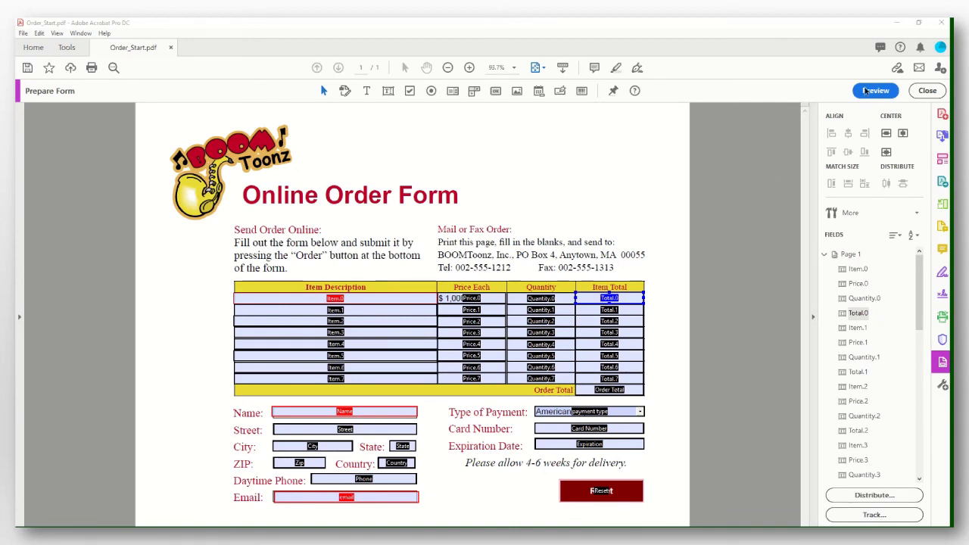
- Enter quantity 3 at $ 1,000.00 in preview, verify Item Total shows $3,000.00, then exit form editing
click(865, 91)
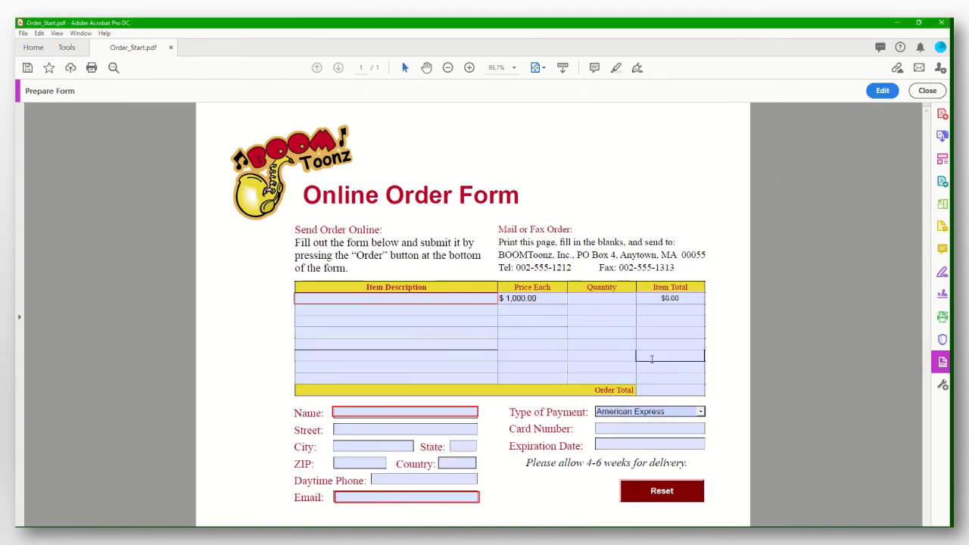
click(543, 299)
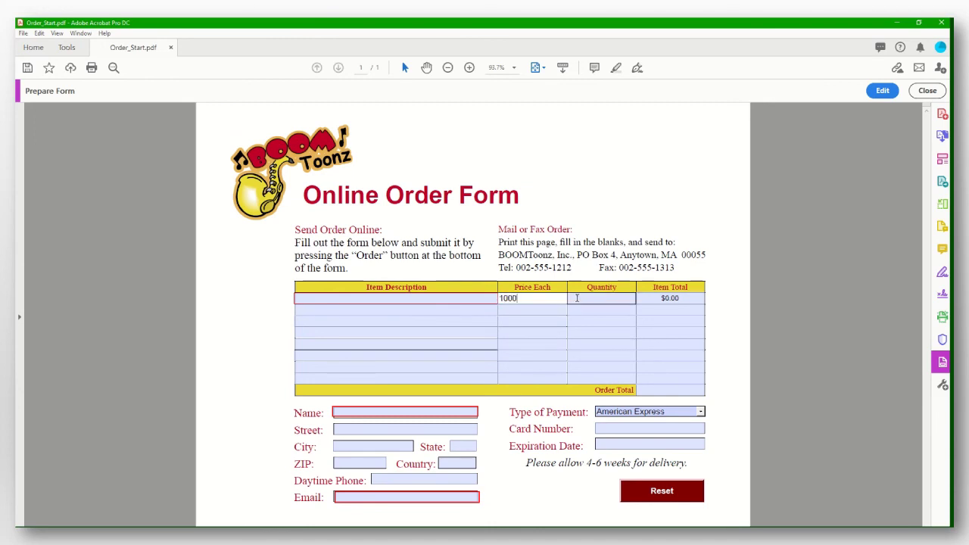
click(590, 298)
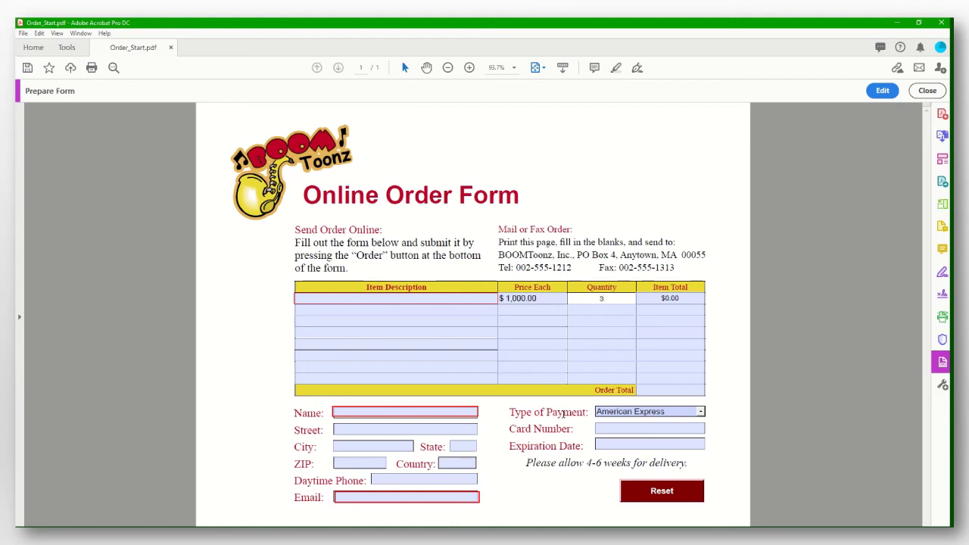
key(Tab)
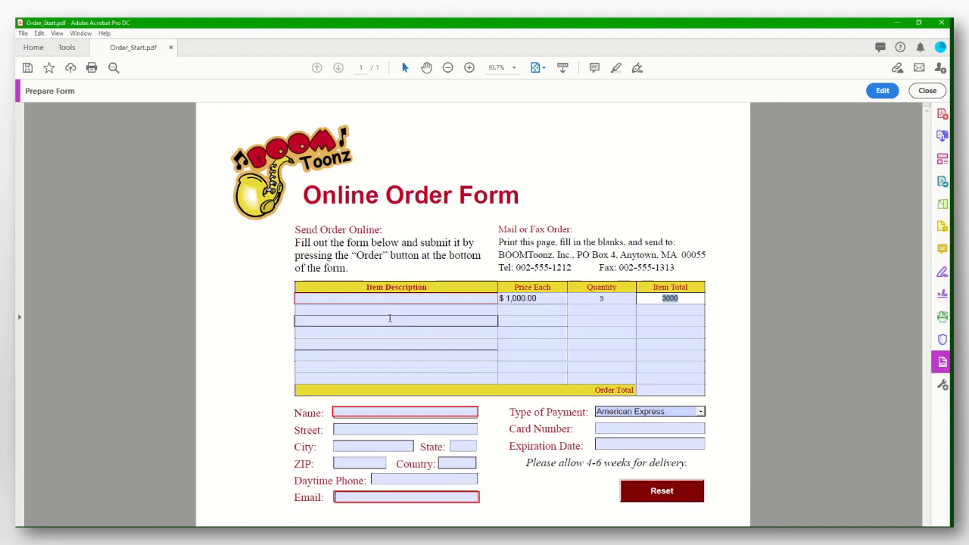
click(394, 309)
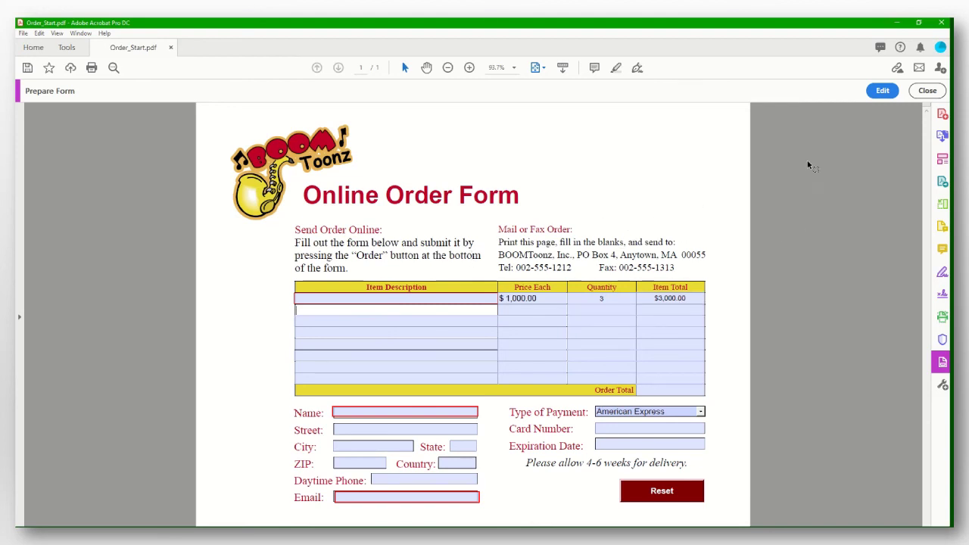
click(927, 91)
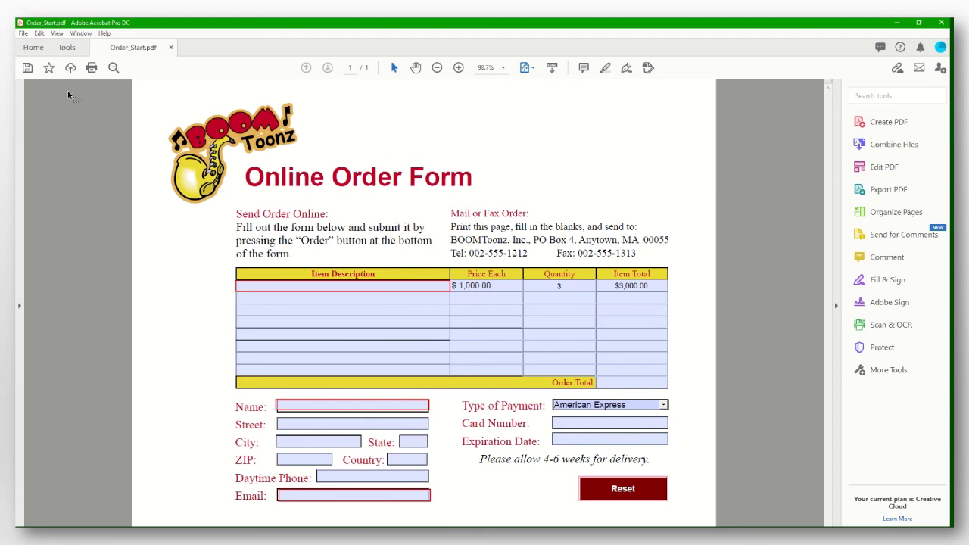
- Save the order form as a new lab file in Downloads and close the document
click(23, 34)
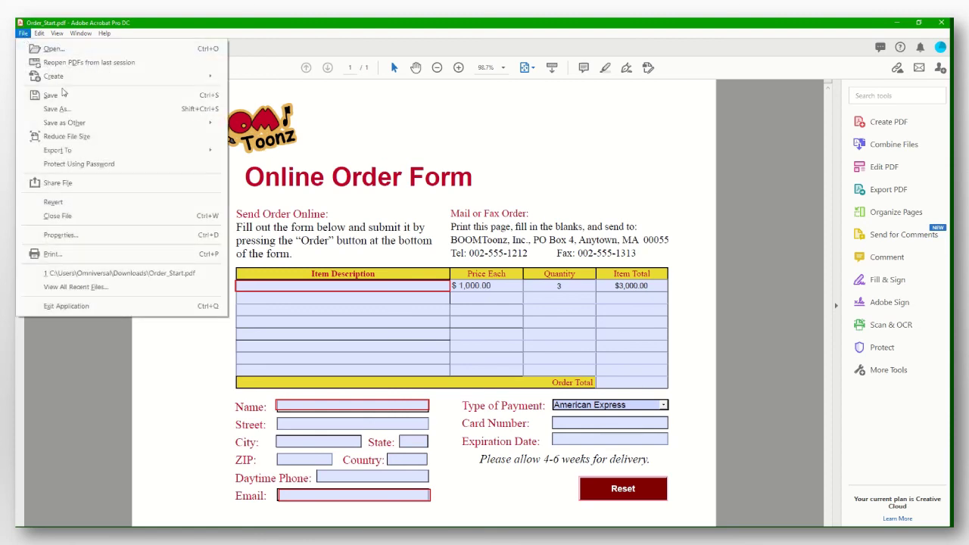
click(73, 112)
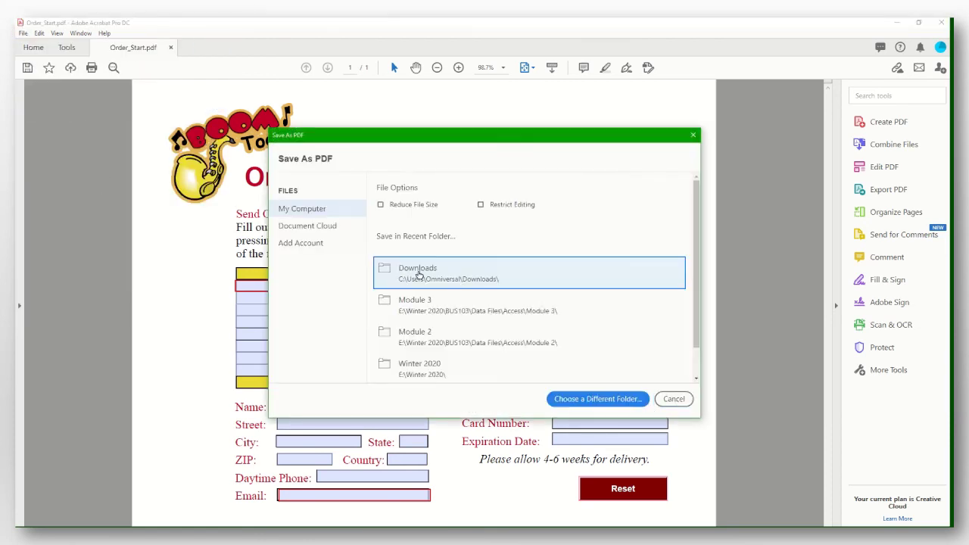
key(Escape)
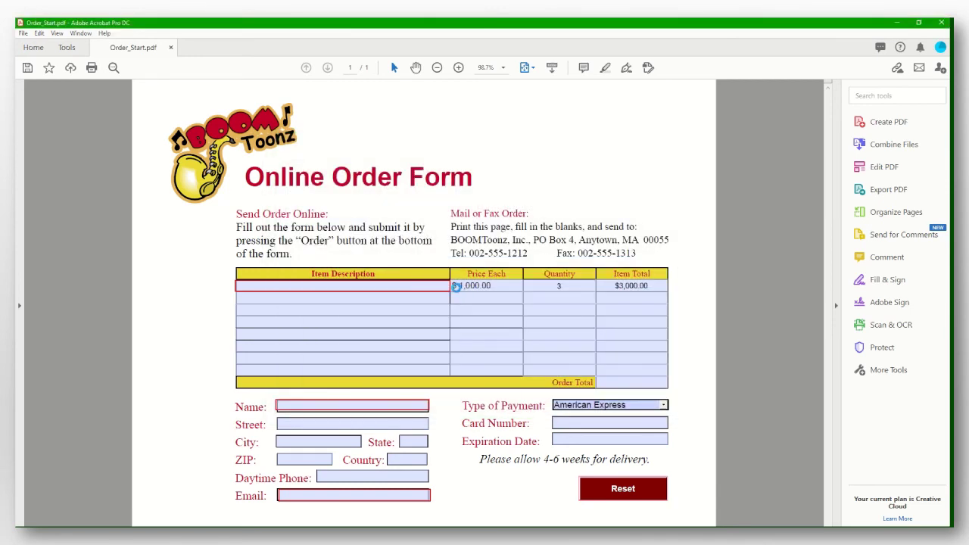
key(ctrl+shift+s)
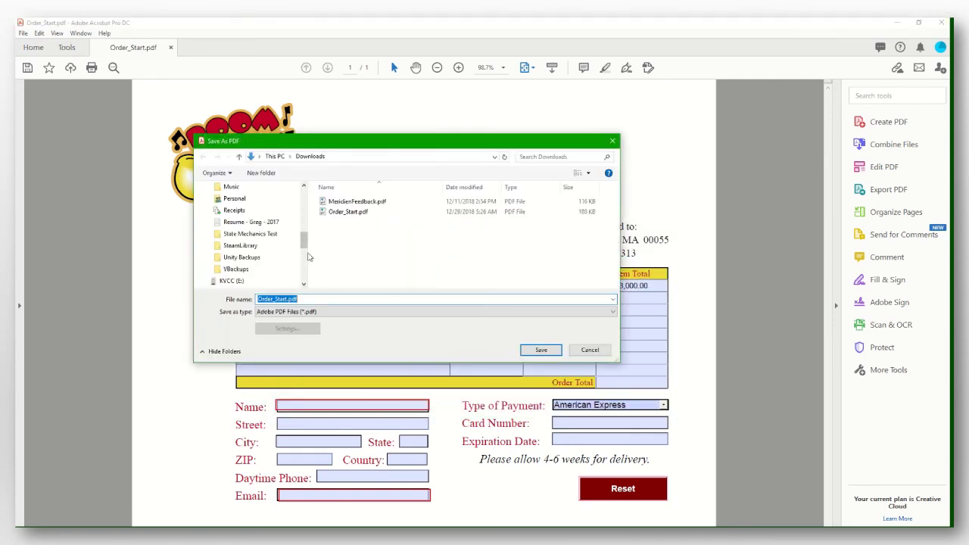
drag(300, 261, 223, 261)
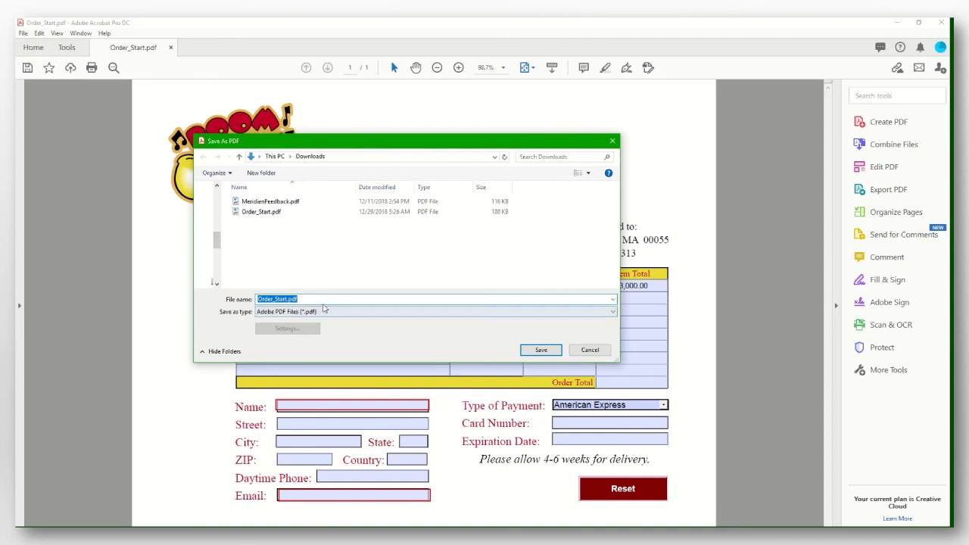
text(Greg Doonan - Lab 7 - Part 2)
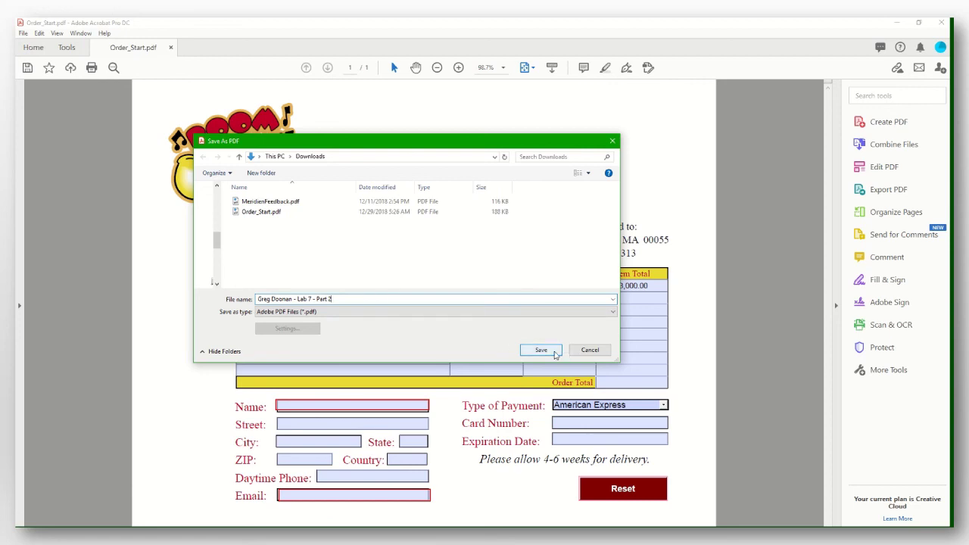
click(553, 353)
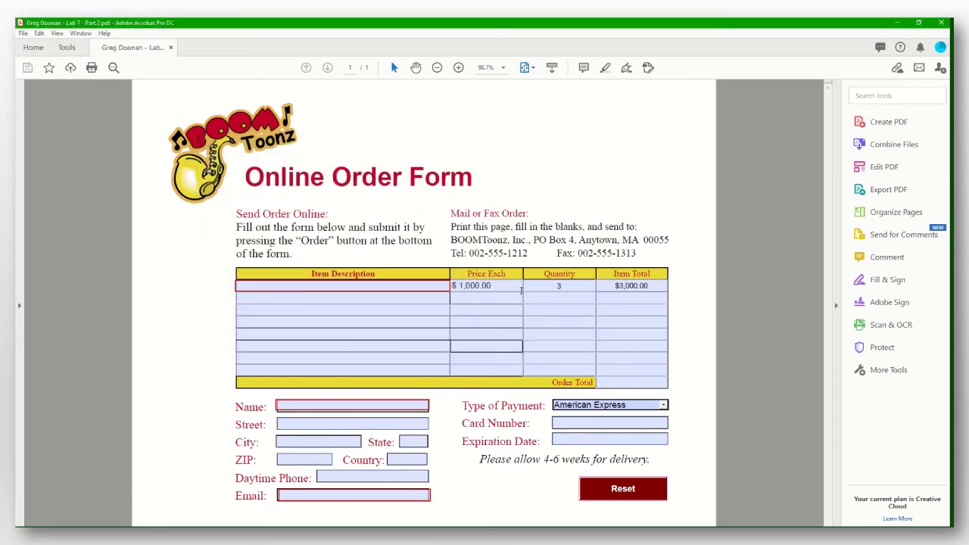
click(171, 48)
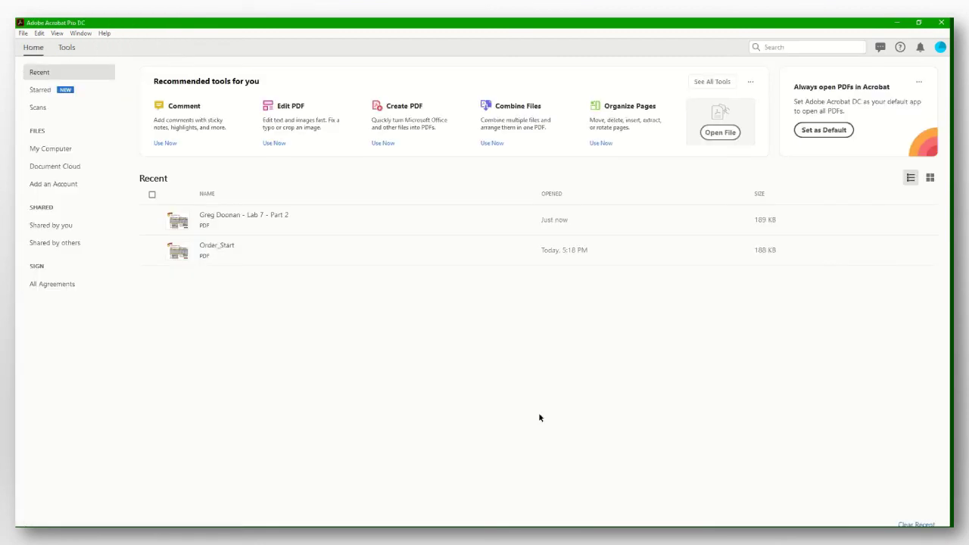